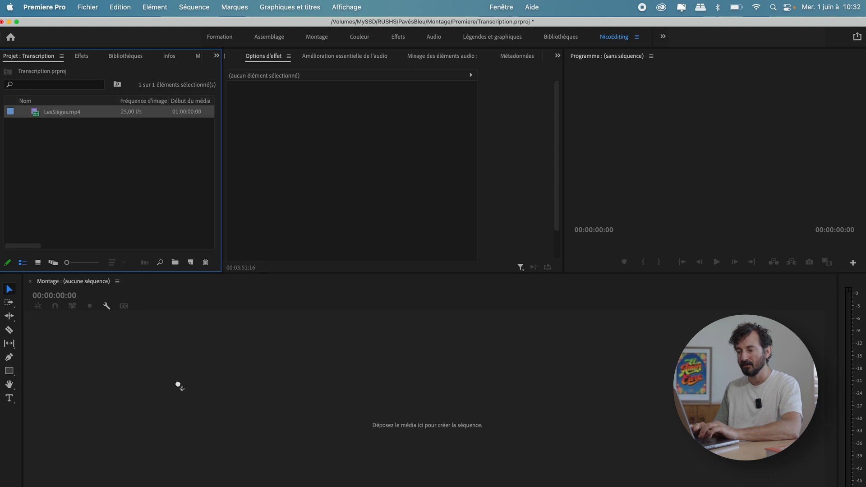
# Step: Create a sequence from LesSièges.mp4 with the playhead at 00:00:47:05, and bring up the settings for transcribing it
pyautogui.moveTo(193, 302); pyautogui.dragTo(265, 306)
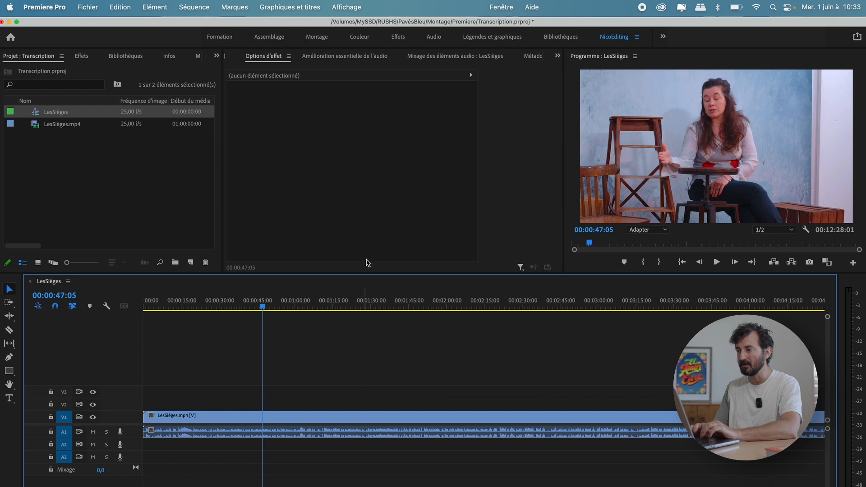
pyautogui.click(501, 7)
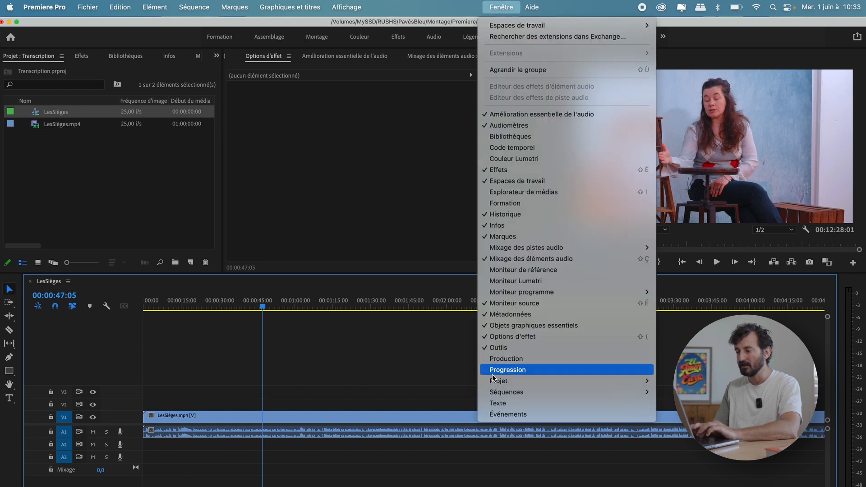
pyautogui.click(496, 404)
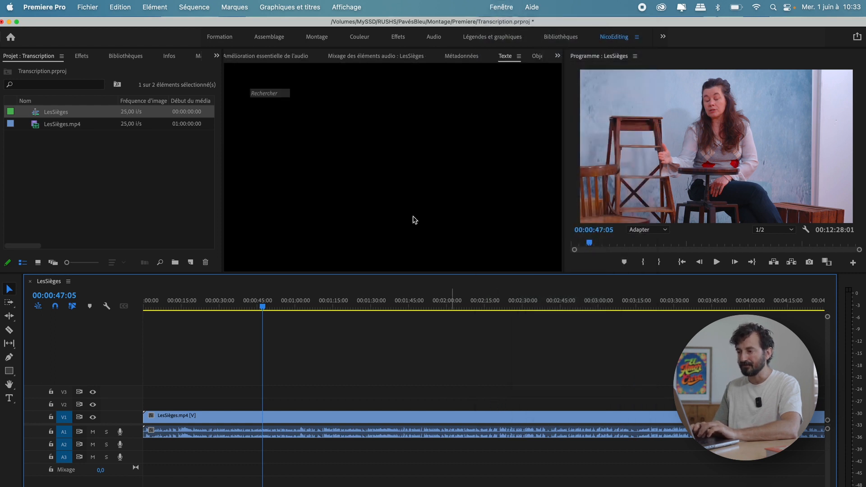
pyautogui.click(396, 156)
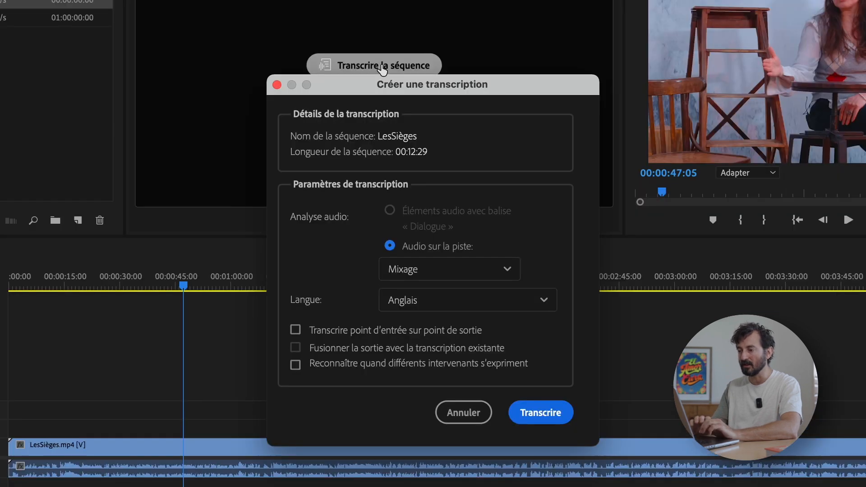
# Step: Transcribe the LesSièges sequence from the Mixage audio with the language set to Français
pyautogui.moveTo(423, 86); pyautogui.dragTo(381, 39)
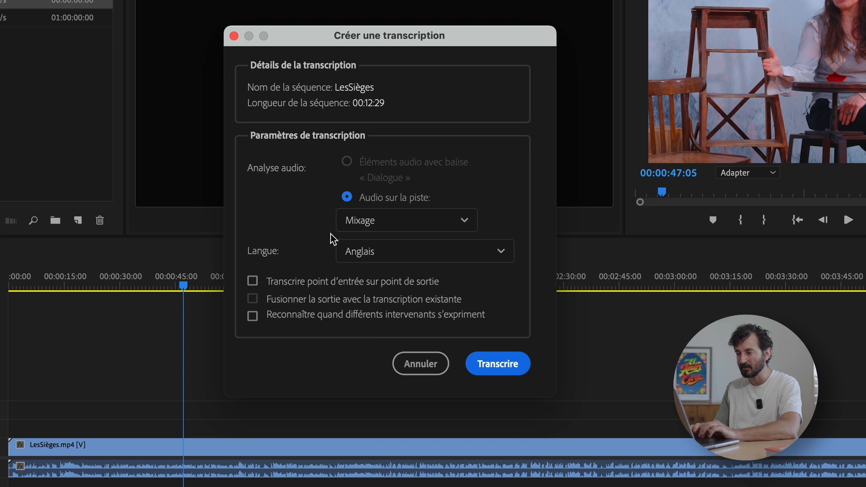
pyautogui.click(500, 251)
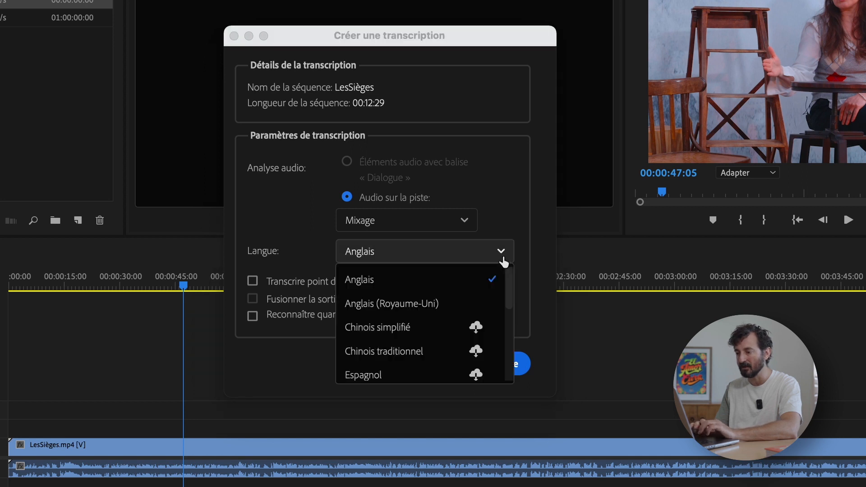
pyautogui.scroll(-2, 400, 324)
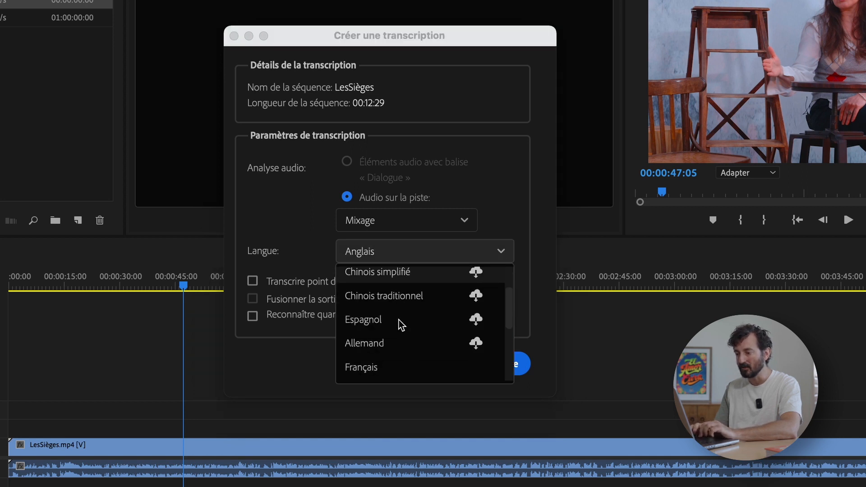
pyautogui.click(397, 365)
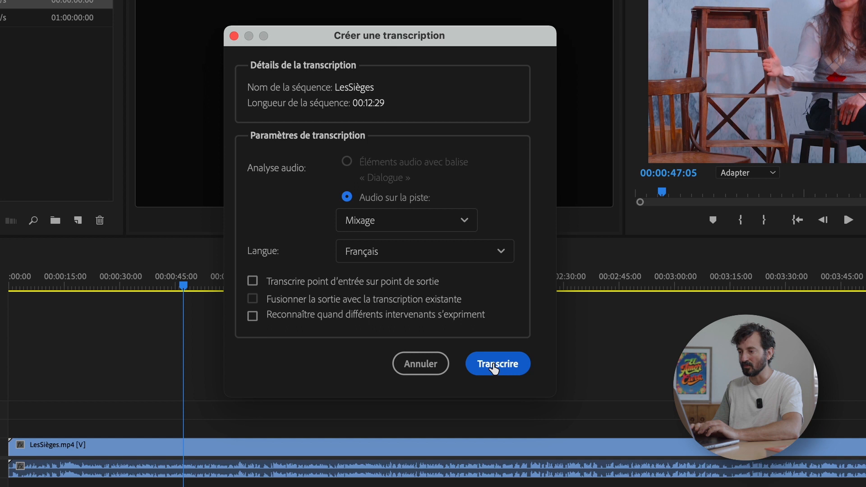
pyautogui.click(495, 366)
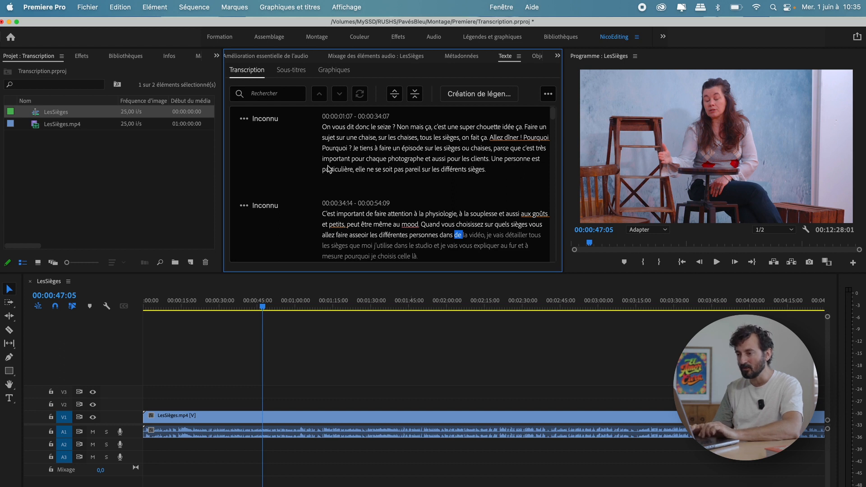
# Step: Rename the speaker Inconnu to the presenter's first name and check the label throughout the transcription
pyautogui.click(265, 120)
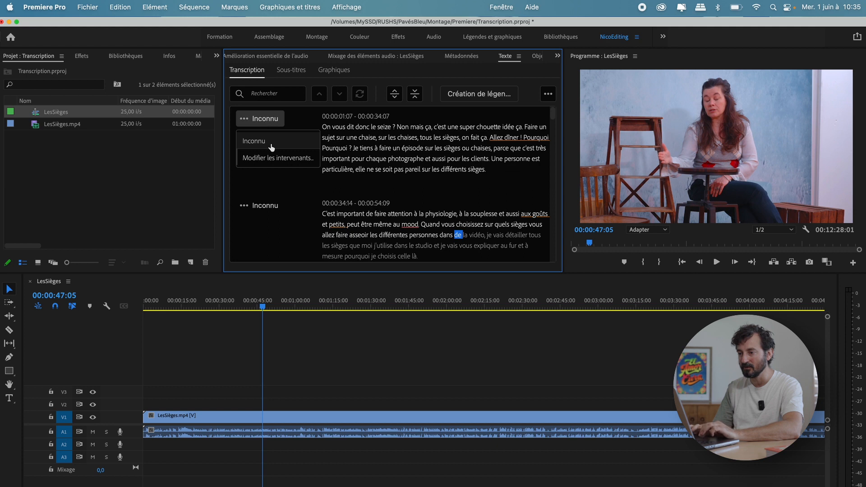
pyautogui.click(273, 158)
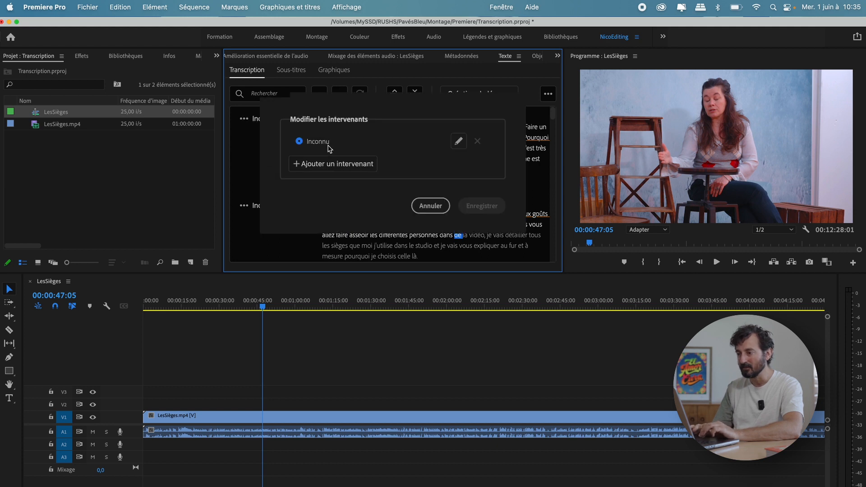
pyautogui.click(459, 141)
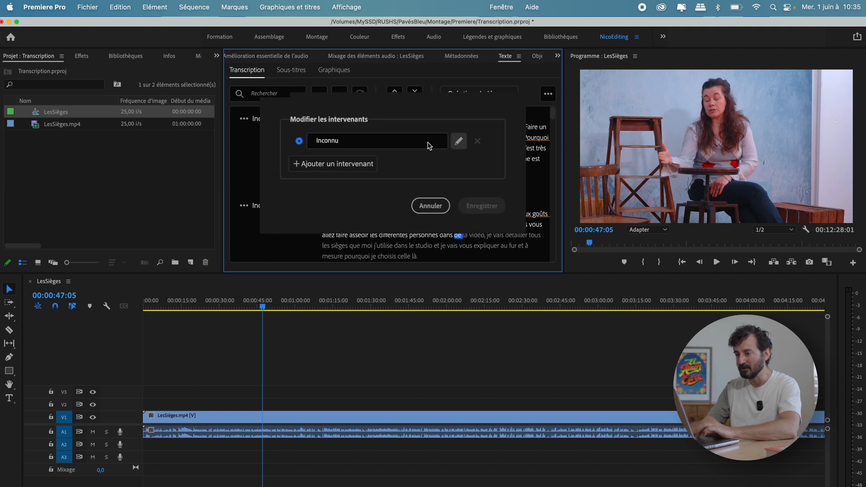
pyautogui.click(393, 140)
pyautogui.doubleClick(393, 140)
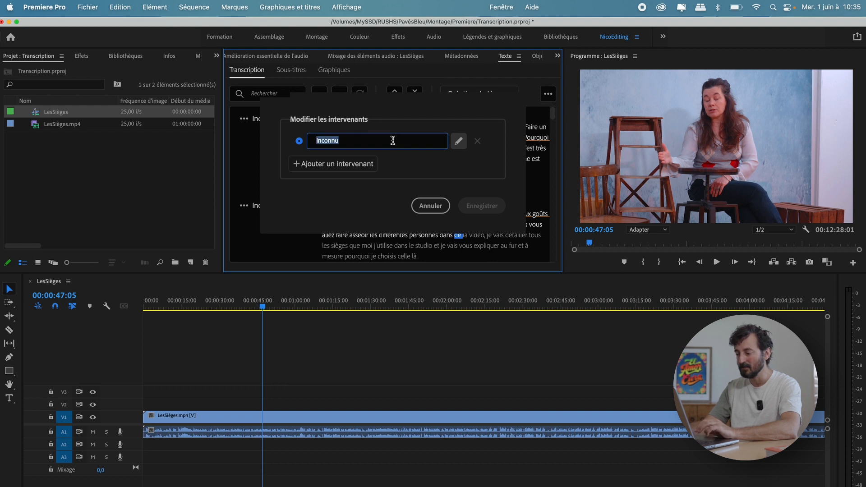
pyautogui.write('MILÉNA')
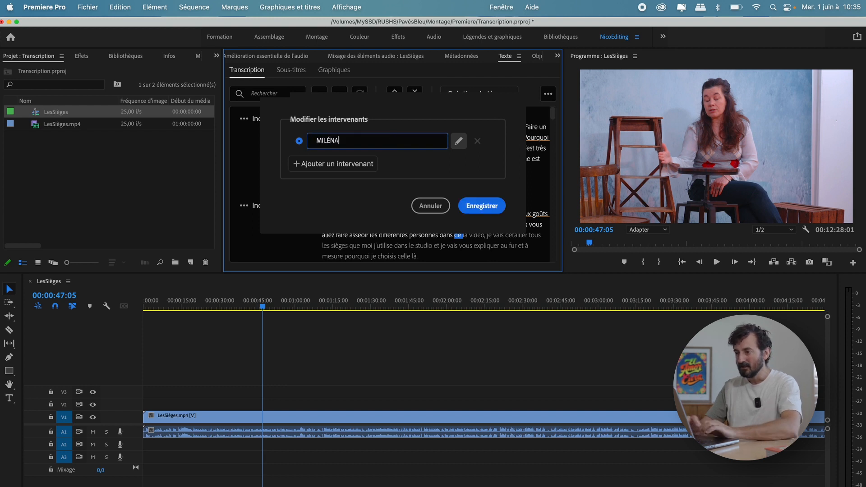
pyautogui.click(468, 205)
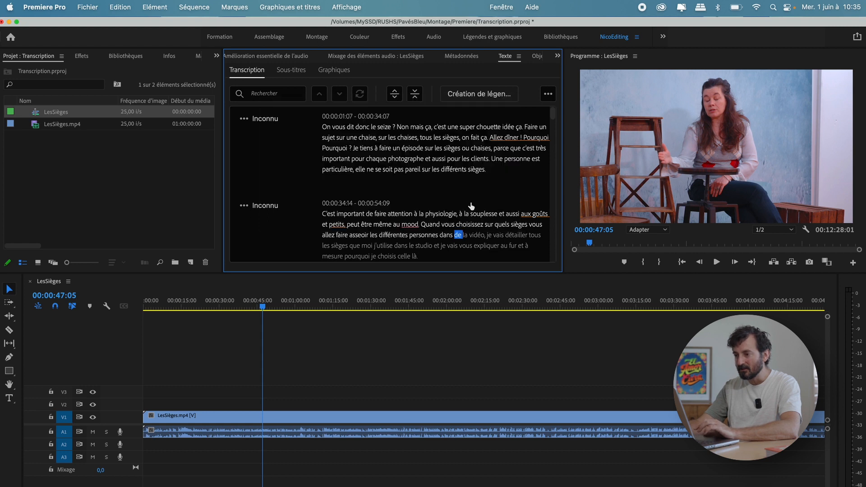
pyautogui.scroll(-1, 300, 179)
pyautogui.scroll(-10, 301, 178)
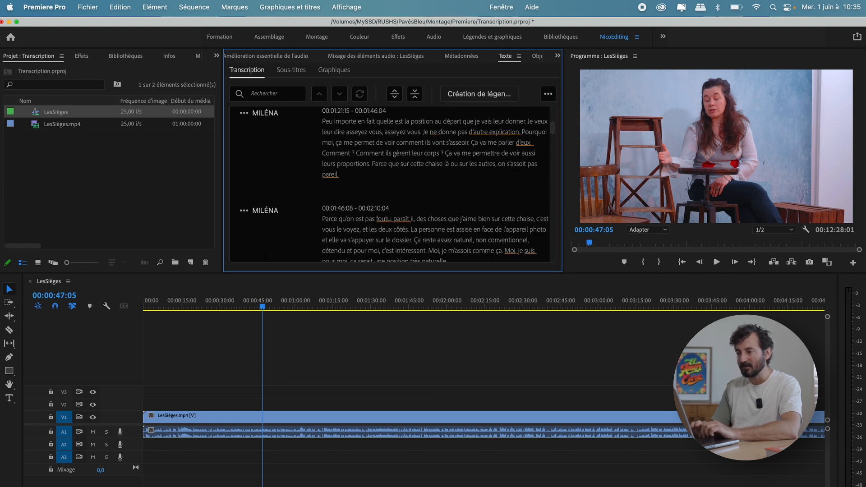
pyautogui.scroll(10, 301, 178)
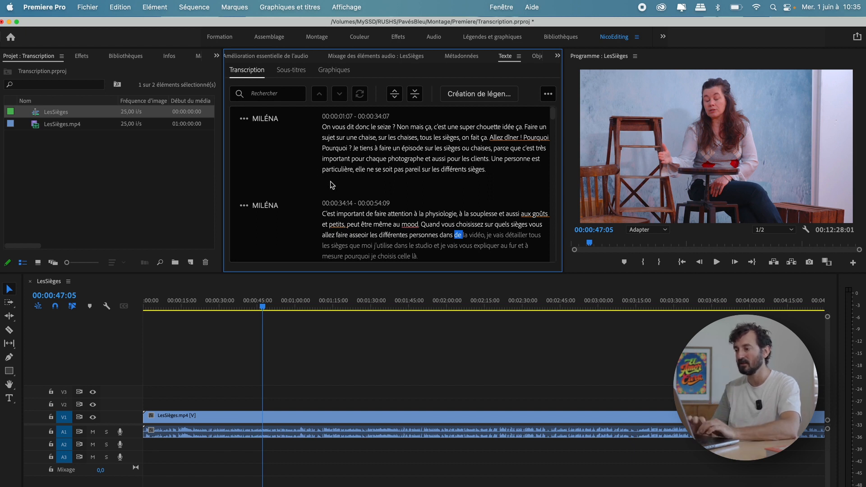
# Step: Export the transcription as a text file named LesSièges in the Documents folder
pyautogui.click(550, 96)
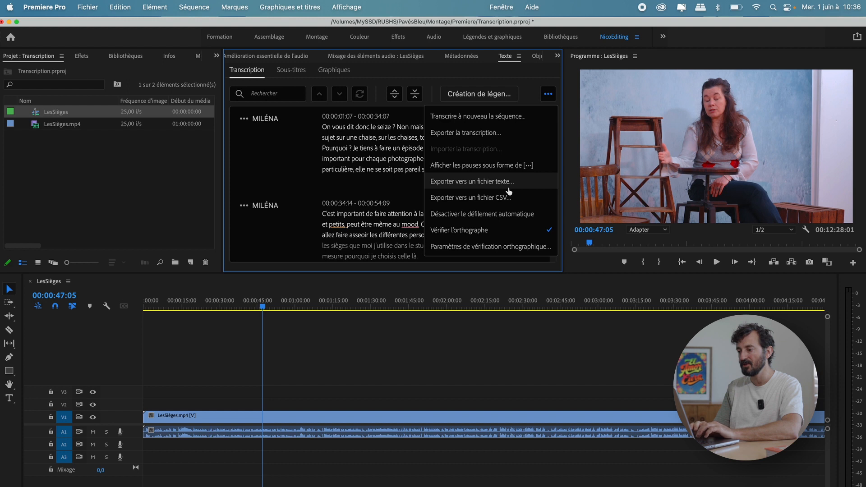
pyautogui.click(461, 182)
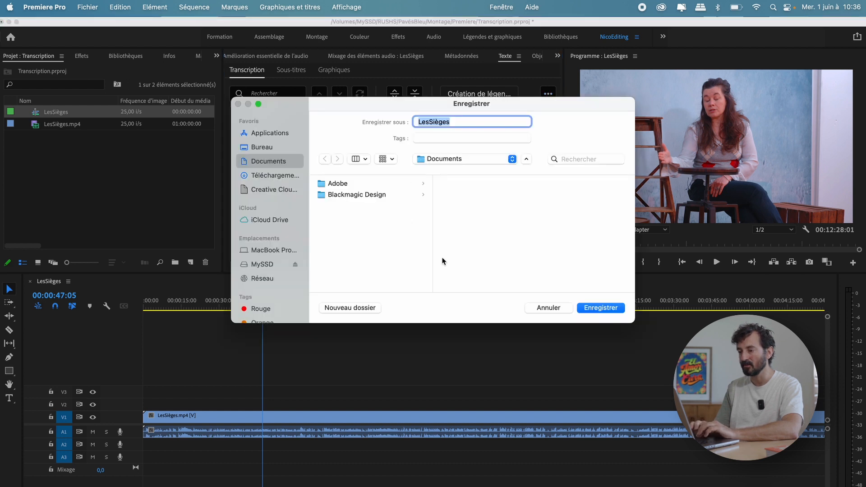
pyautogui.click(591, 309)
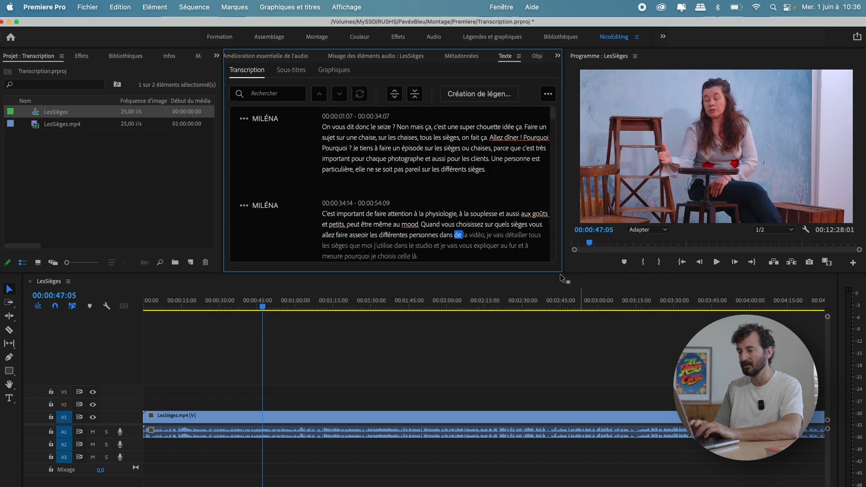
# Step: Switch to Finder and preview the exported LesSièges.txt to check its timecodes, speaker labels and text
pyautogui.press('super+Tab')
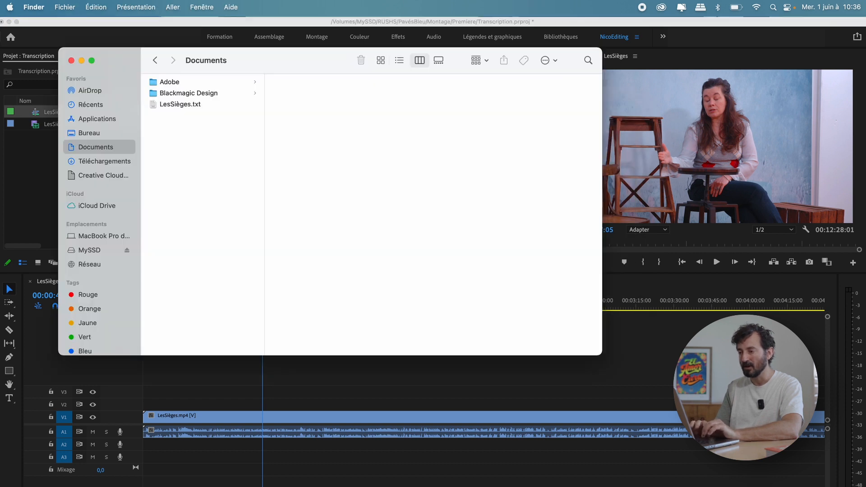
pyautogui.click(167, 104)
pyautogui.press('space')
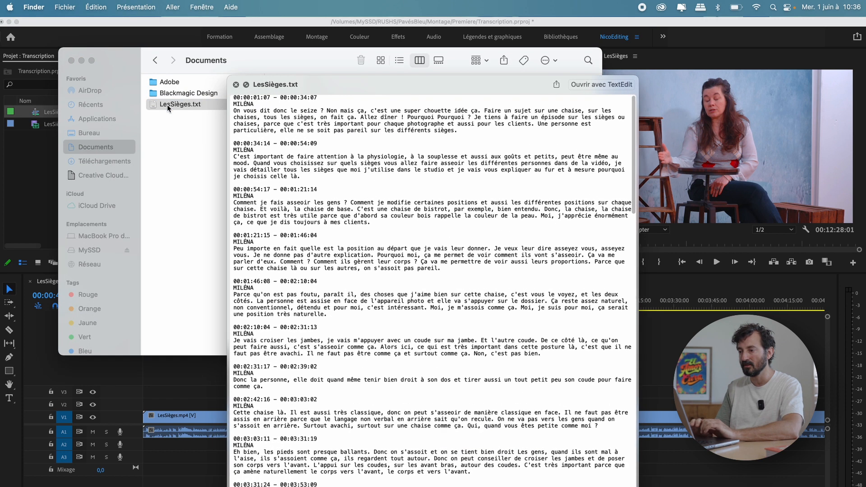
pyautogui.scroll(1, 385, 133)
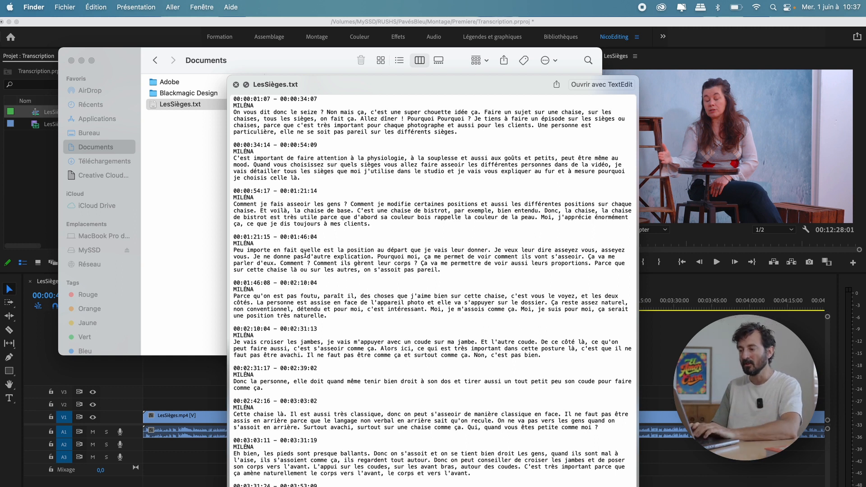
pyautogui.press('space')
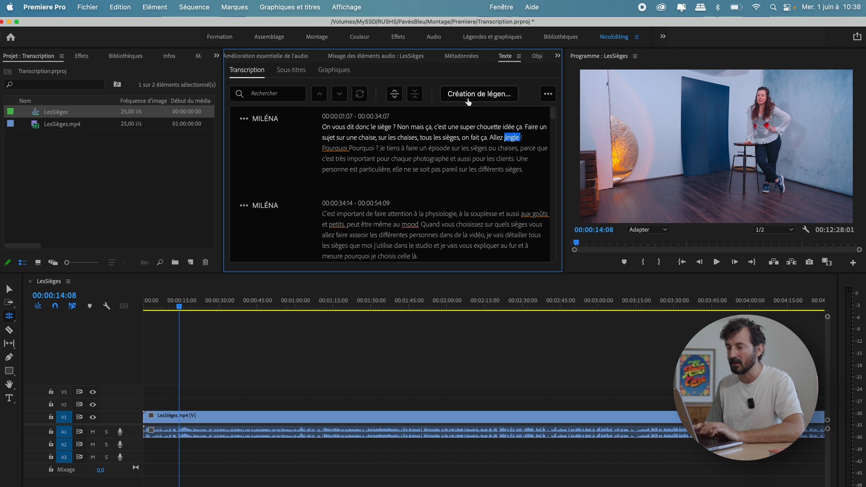
# Step: Create subtitles from the sequence transcription with a maximum length of 30 characters and double lines
pyautogui.click(468, 99)
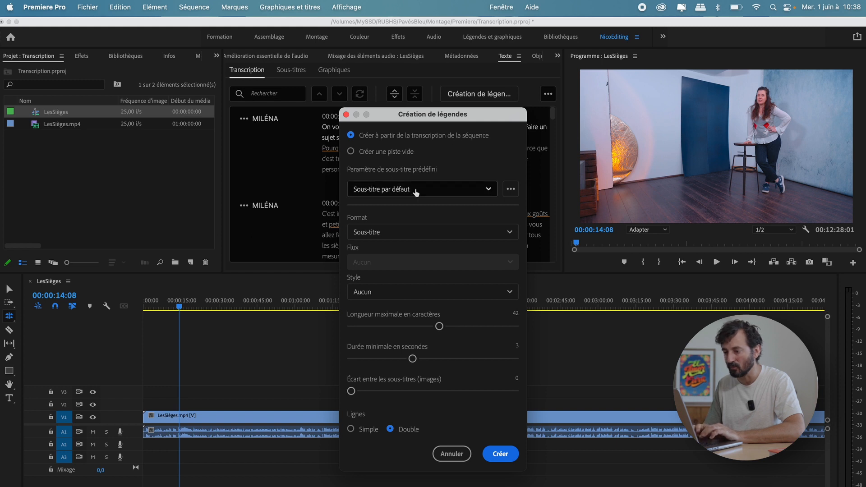
pyautogui.click(416, 191)
pyautogui.click(416, 192)
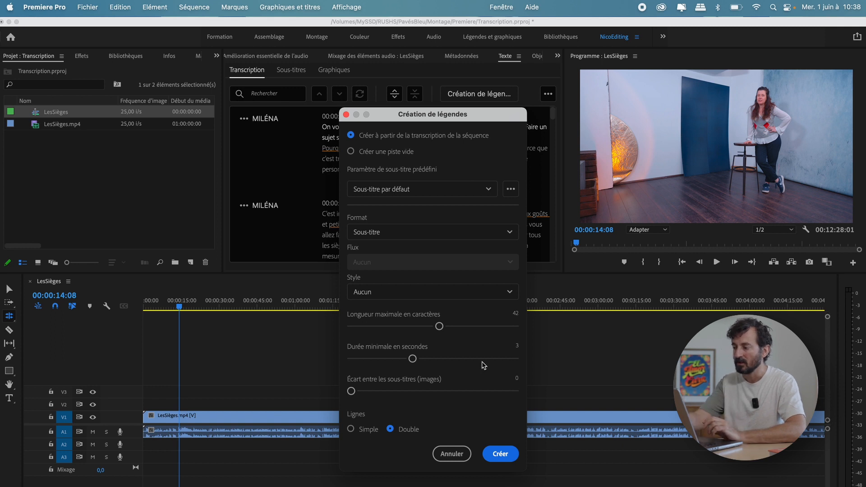
pyautogui.moveTo(440, 326); pyautogui.dragTo(408, 327)
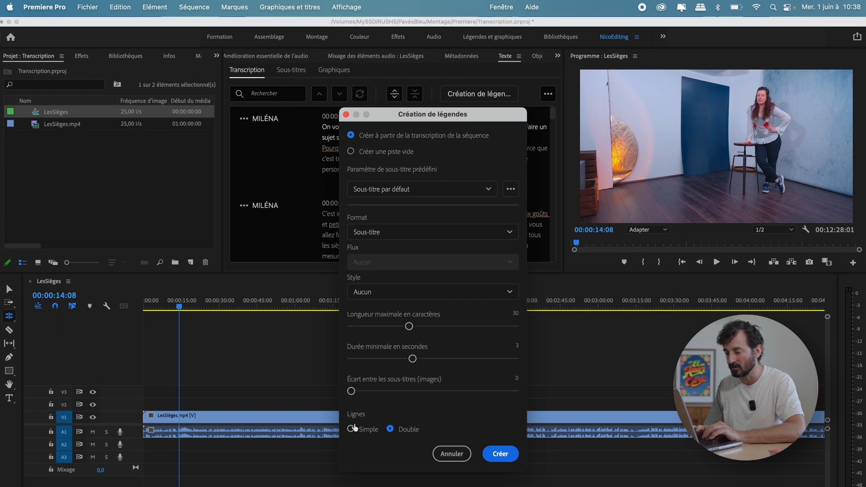
pyautogui.click(354, 431)
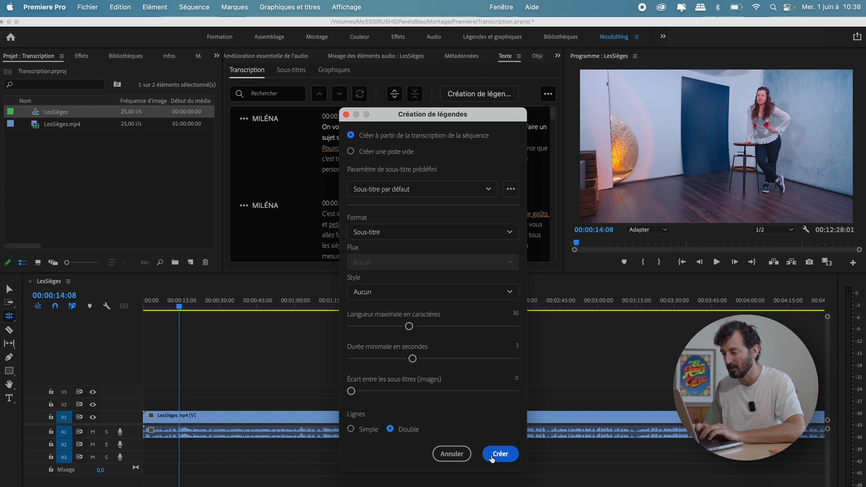
pyautogui.click(500, 454)
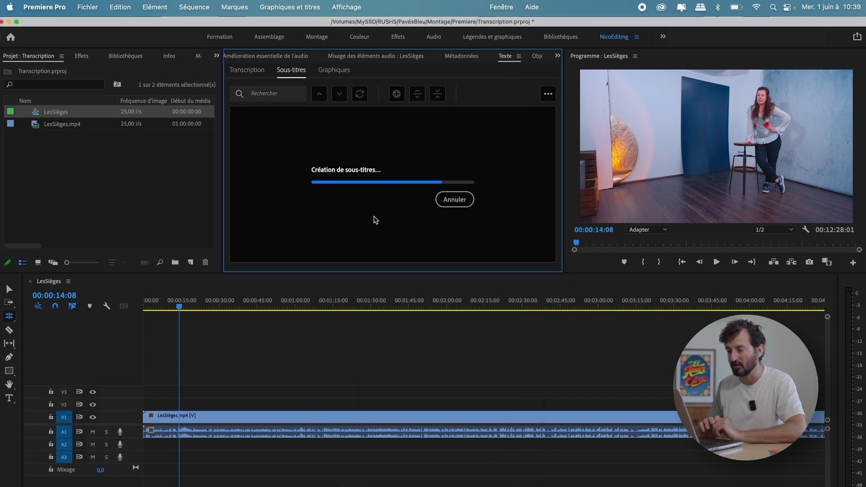
# Step: Play the opening seconds of the sequence to compare the first subtitles with the speech
pyautogui.click(153, 305)
pyautogui.press('=')
pyautogui.press('=')
pyautogui.press('=')
pyautogui.click(195, 303)
pyautogui.press('space')
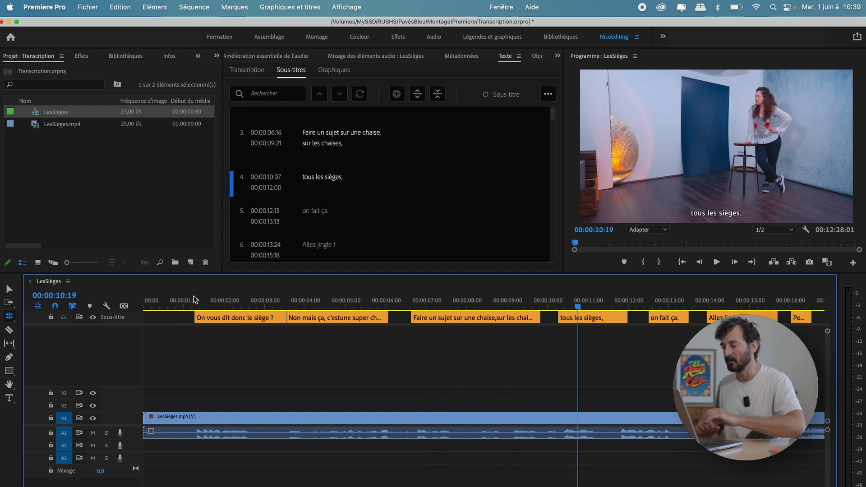
pyautogui.click(246, 300)
pyautogui.moveTo(246, 300); pyautogui.dragTo(198, 303)
pyautogui.press('space')
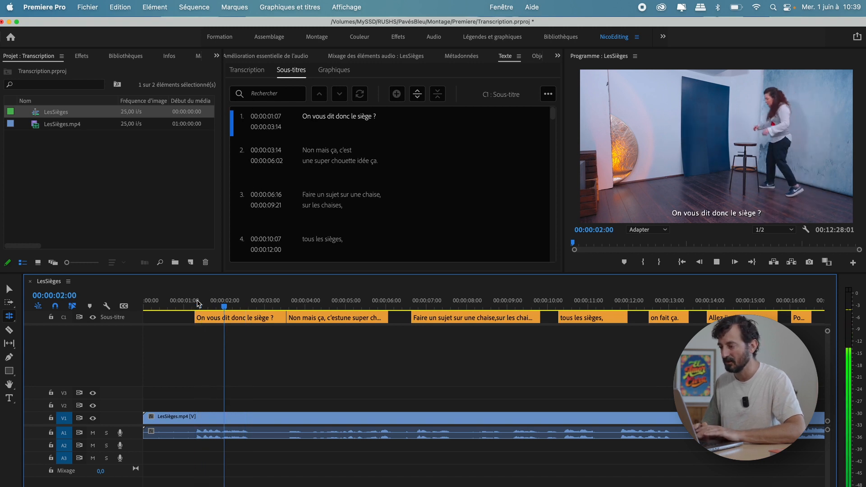
# Step: Replace the first subtitle's text with "Ha bah dit donc, une chaise." and play it back into the second subtitle
pyautogui.doubleClick(314, 116)
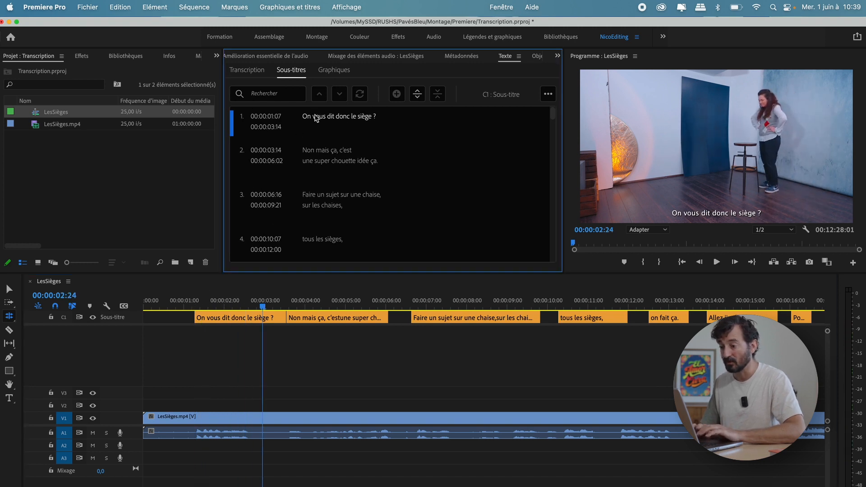
pyautogui.write('H')
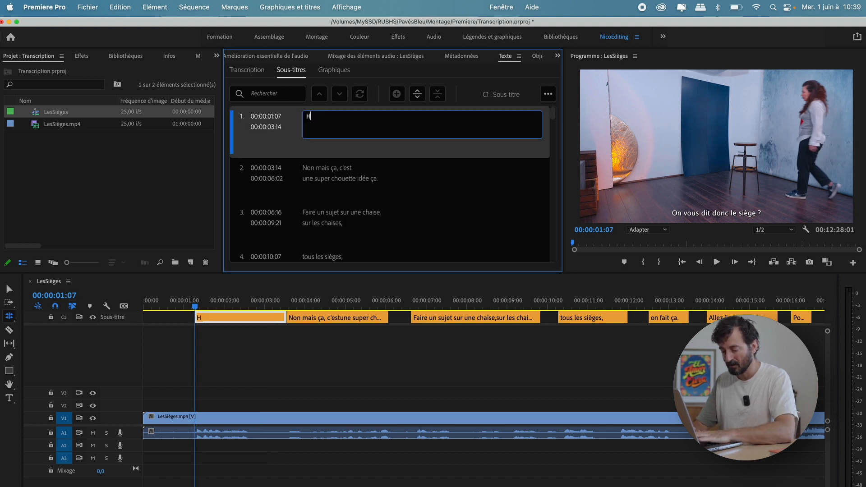
pyautogui.write('a bah d')
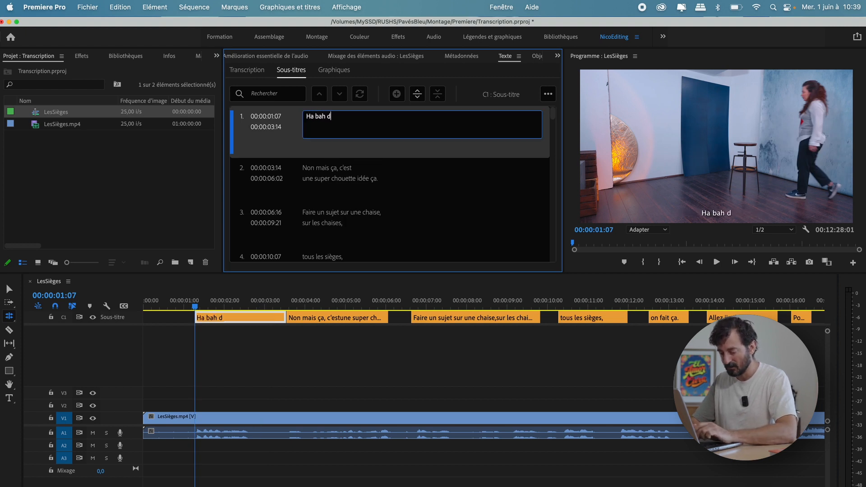
pyautogui.write('i')
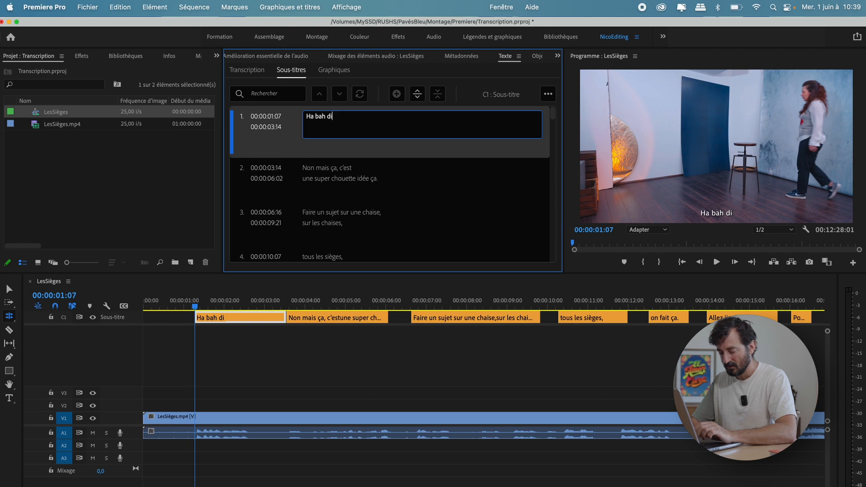
pyautogui.write('donc, ')
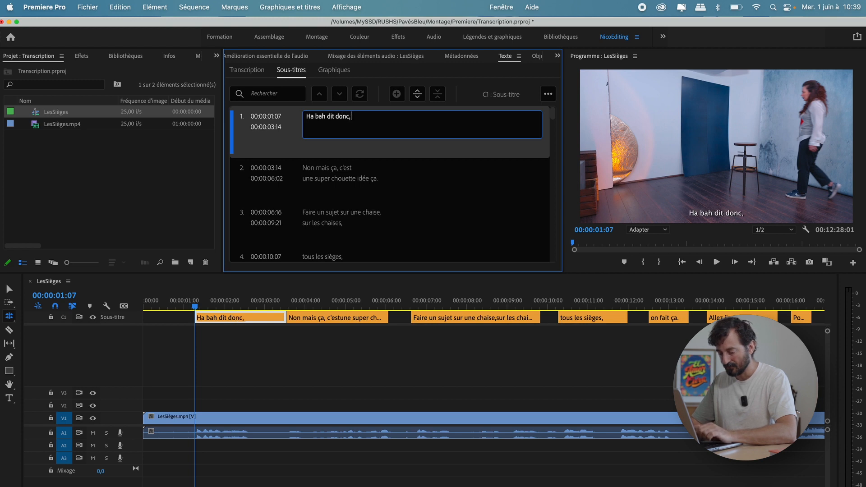
pyautogui.write('une chaise')
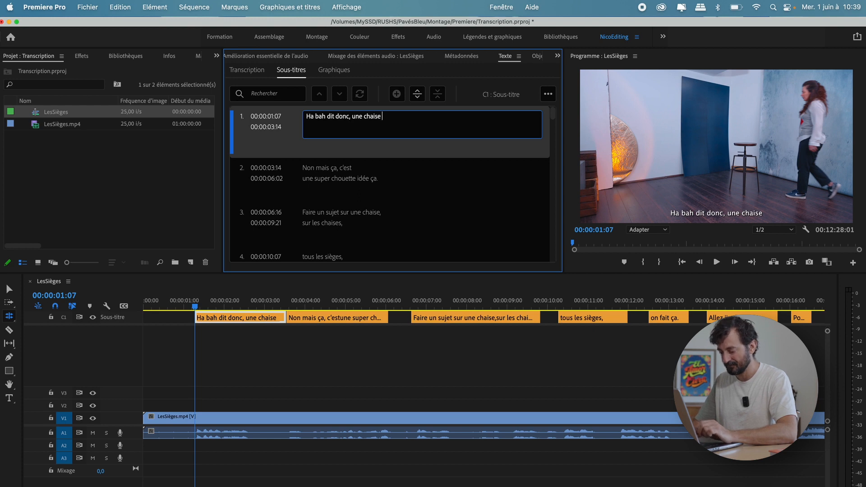
pyautogui.write('.')
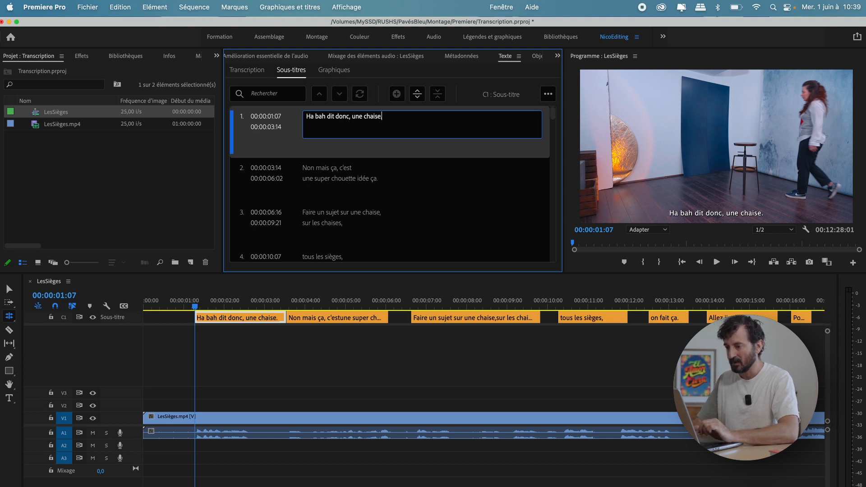
pyautogui.press('Return')
pyautogui.press('BackSpace')
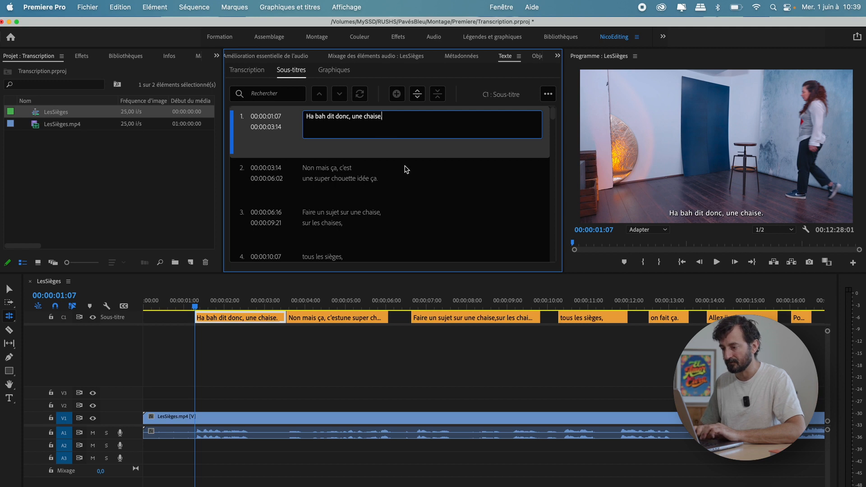
pyautogui.click(405, 171)
pyautogui.click(233, 305)
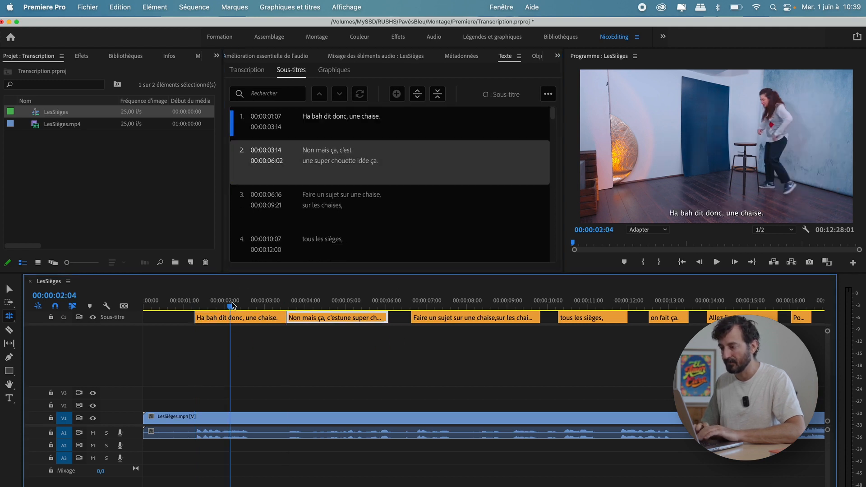
pyautogui.press('space')
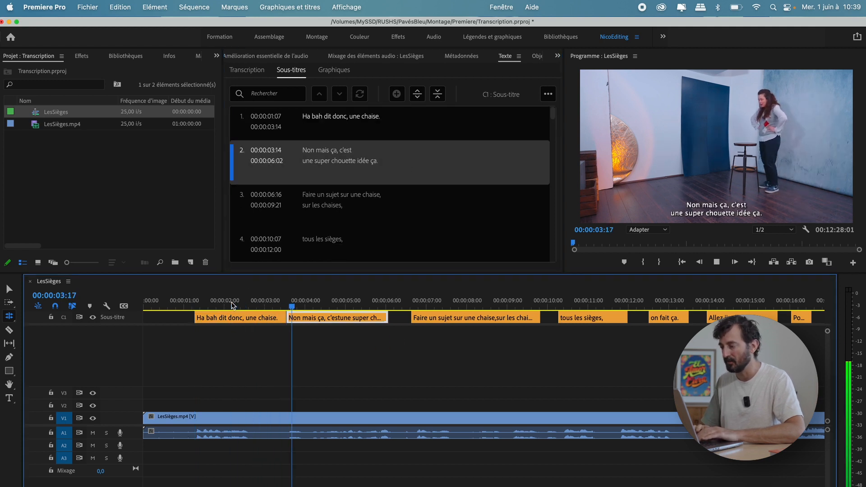
pyautogui.press('space')
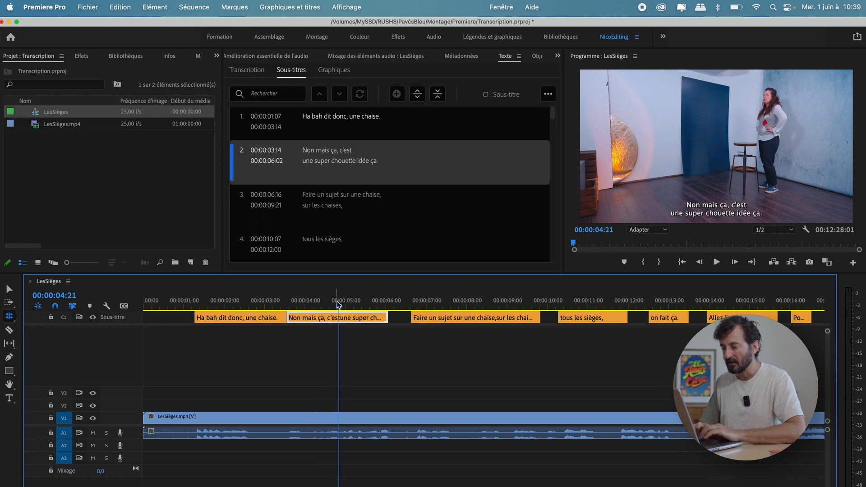
# Step: Split the third subtitle on the subtitle track at 00:00:08:04 with the Razor tool
pyautogui.click(473, 308)
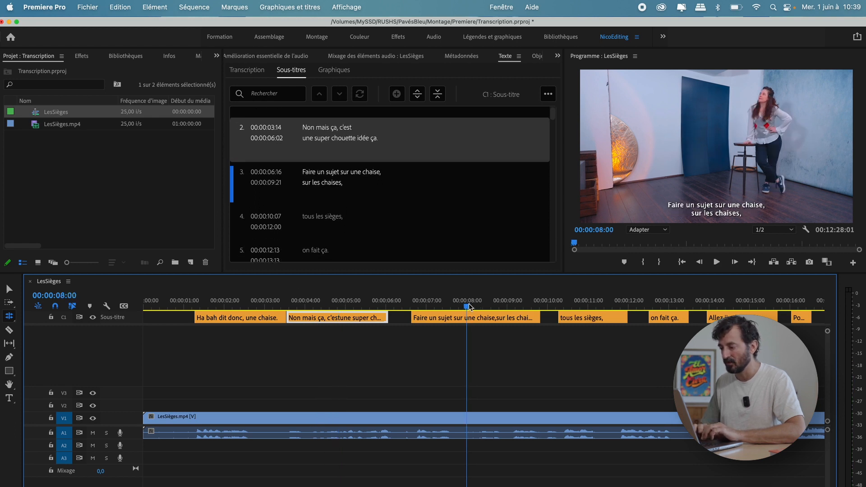
pyautogui.click(477, 308)
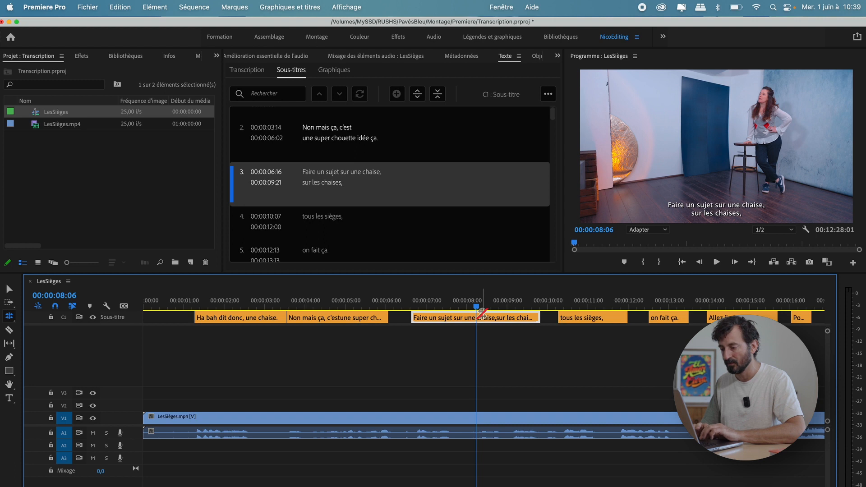
pyautogui.press('c')
pyautogui.press('Left')
pyautogui.press('Left')
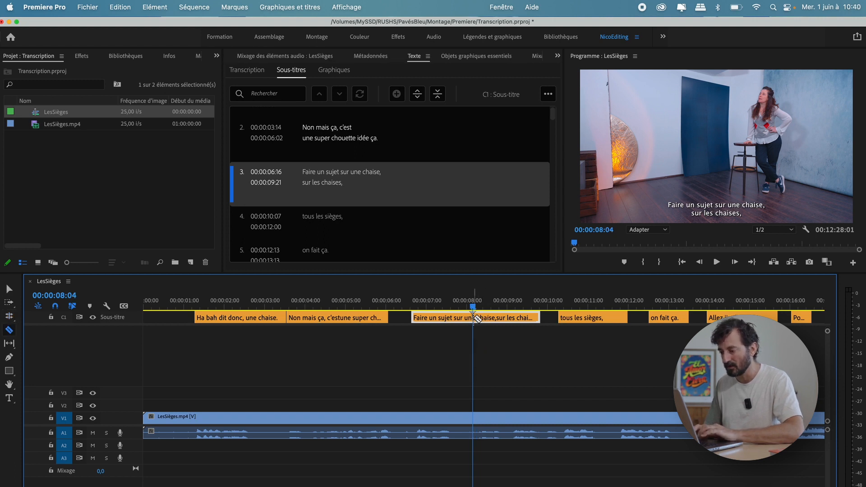
pyautogui.click(477, 319)
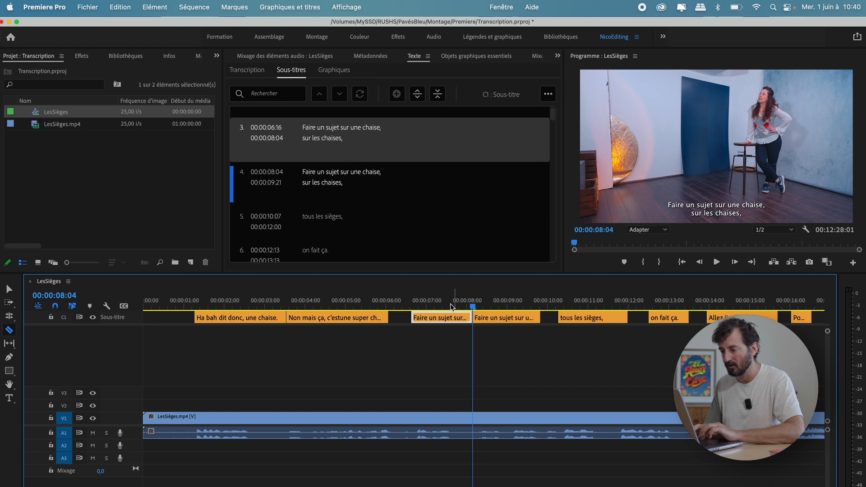
# Step: Delete the line "sur les chaises," from the third subtitle, keeping only "Faire un sujet sur une chaise,"
pyautogui.click(309, 130)
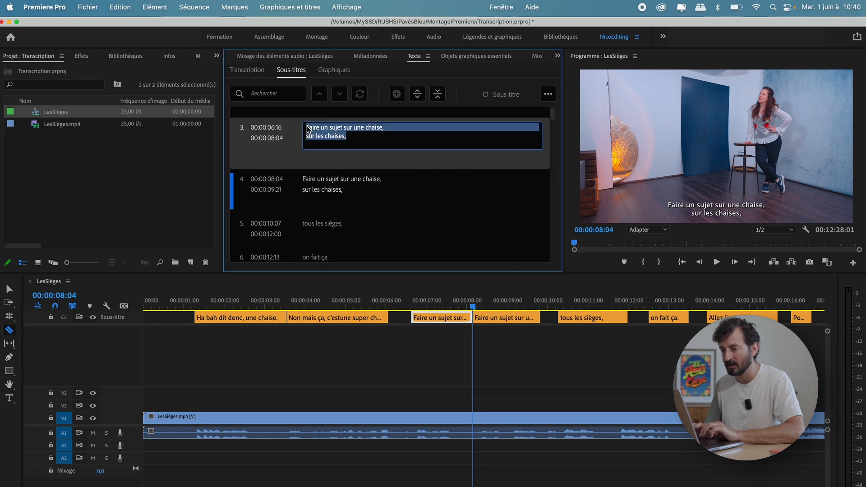
pyautogui.click(361, 140)
pyautogui.moveTo(366, 138); pyautogui.dragTo(290, 135)
pyautogui.press('BackSpace')
pyautogui.click(349, 190)
pyautogui.click(349, 190)
pyautogui.click(349, 185)
pyautogui.moveTo(348, 184); pyautogui.dragTo(277, 185)
pyautogui.press('BackSpace')
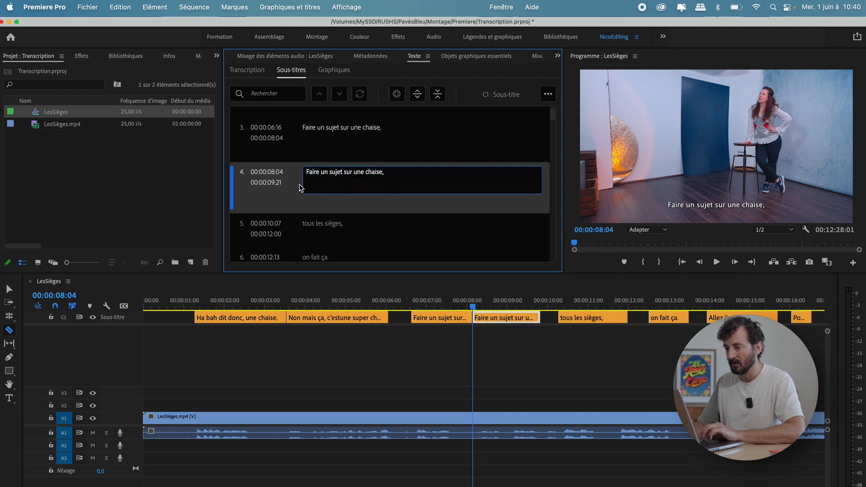
pyautogui.press('super+z')
# Step: Remove the line "Faire un sujet sur une chaise," from the fourth subtitle, keeping only "sur les chaises,"
pyautogui.click(395, 172)
pyautogui.moveTo(395, 172); pyautogui.dragTo(300, 175)
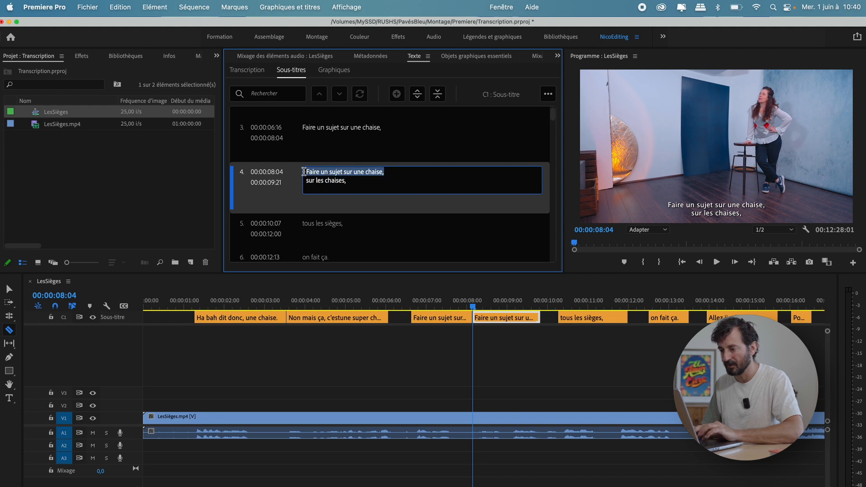
pyautogui.press('BackSpace')
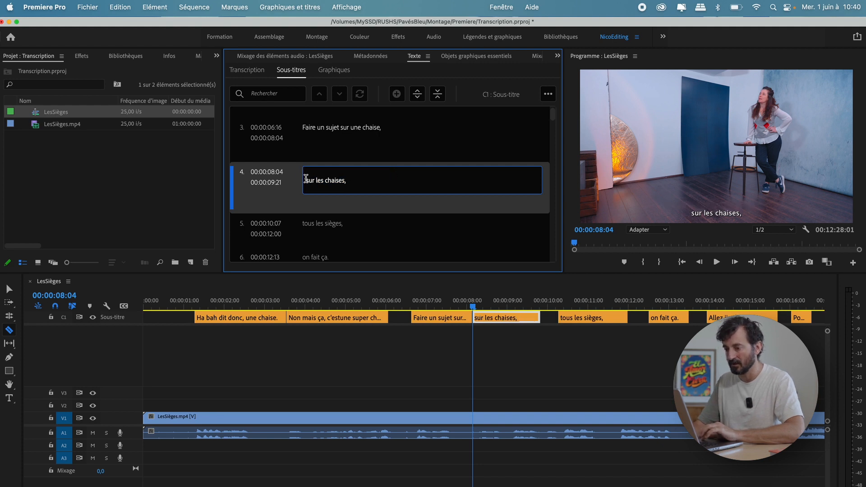
# Step: Move the cut between the third and fourth subtitles to 00:00:09:02 to match the speech, and play it back
pyautogui.click(445, 301)
pyautogui.press('space')
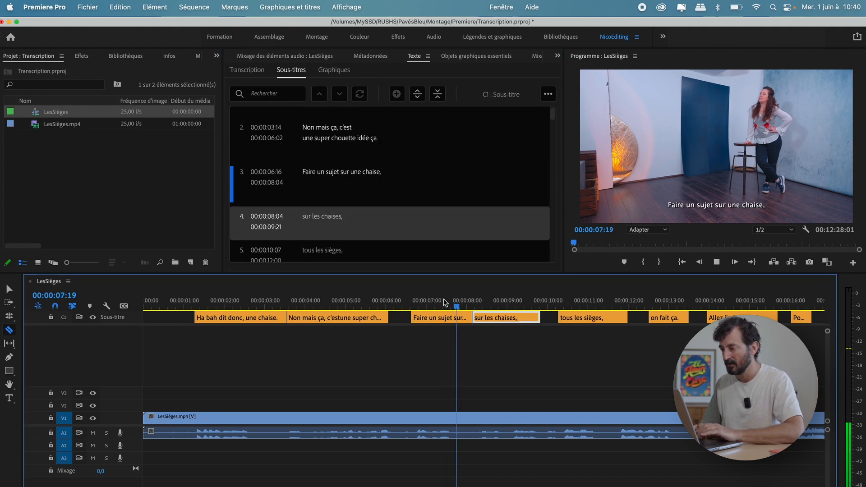
pyautogui.press('space')
pyautogui.moveTo(501, 307); pyautogui.dragTo(516, 319)
pyautogui.press('v')
pyautogui.press('space')
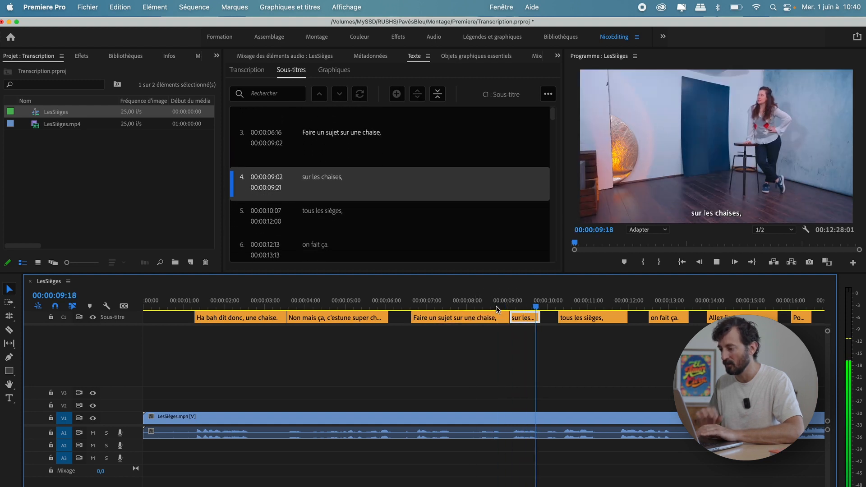
pyautogui.press('space')
pyautogui.click(486, 307)
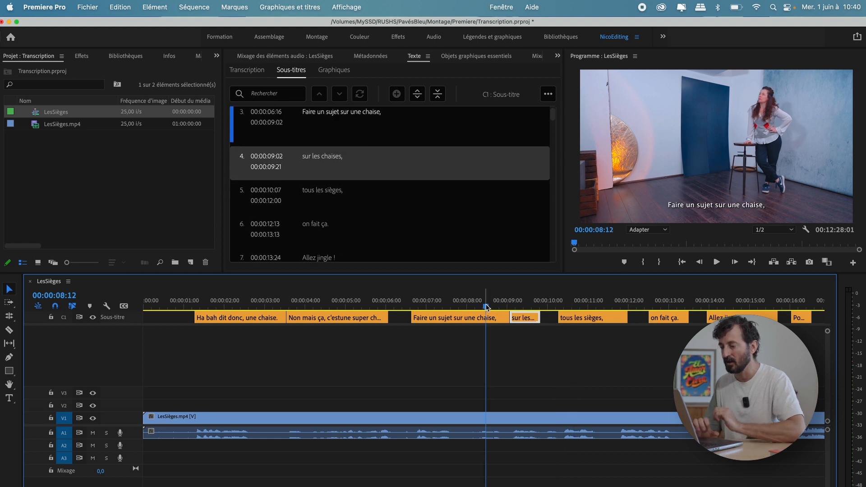
pyautogui.click(469, 302)
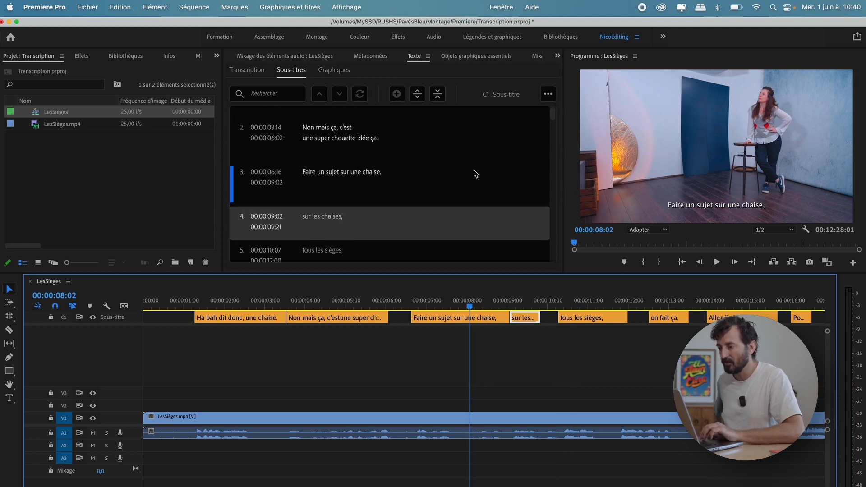
# Step: Export the subtitles as an SRT file named LesSièges.srt in the Documents folder
pyautogui.click(547, 95)
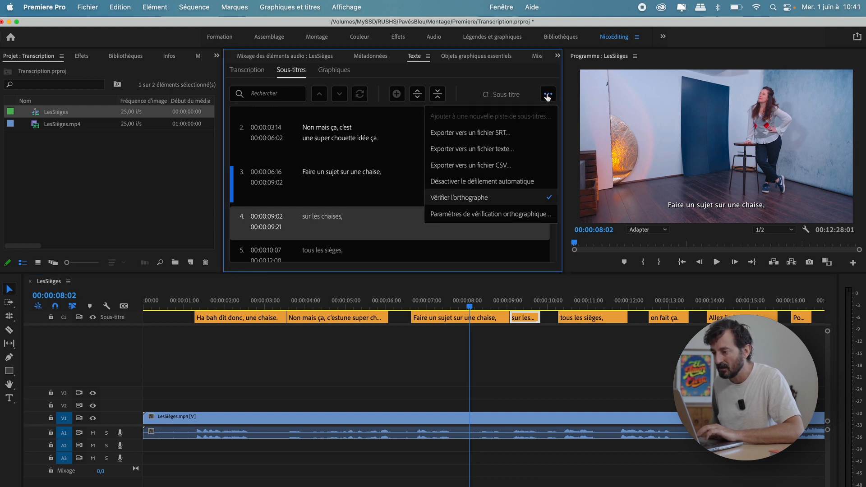
pyautogui.click(495, 134)
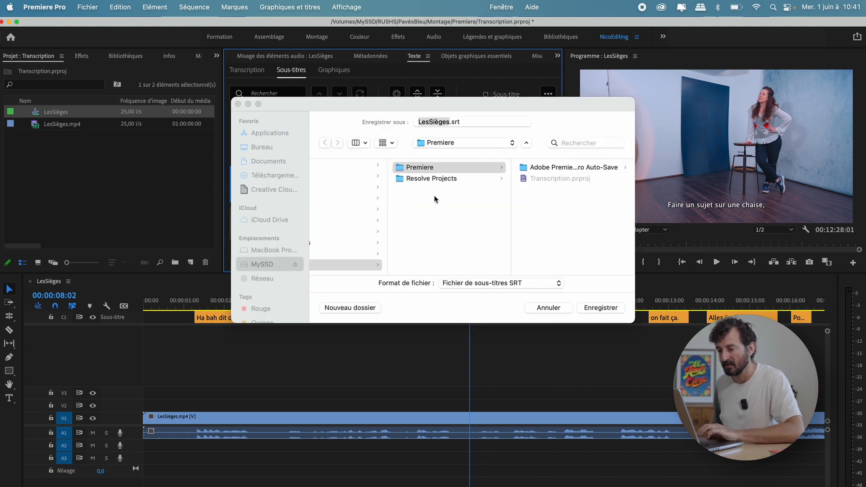
pyautogui.click(259, 161)
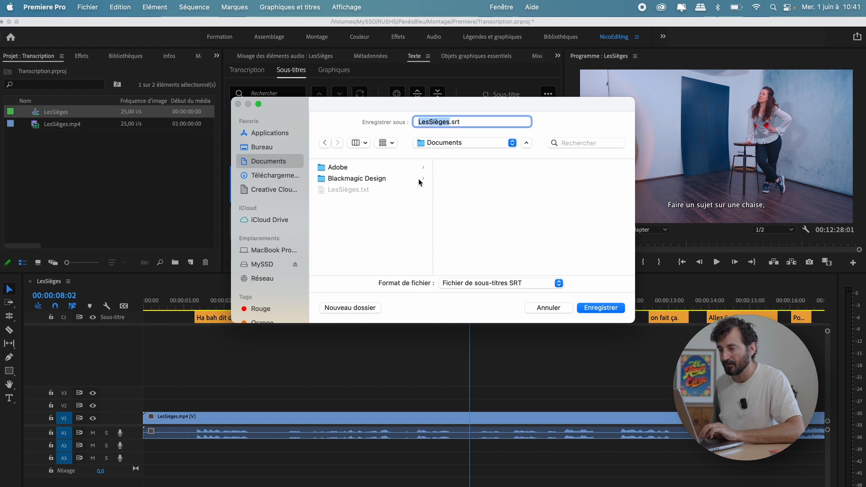
pyautogui.click(592, 305)
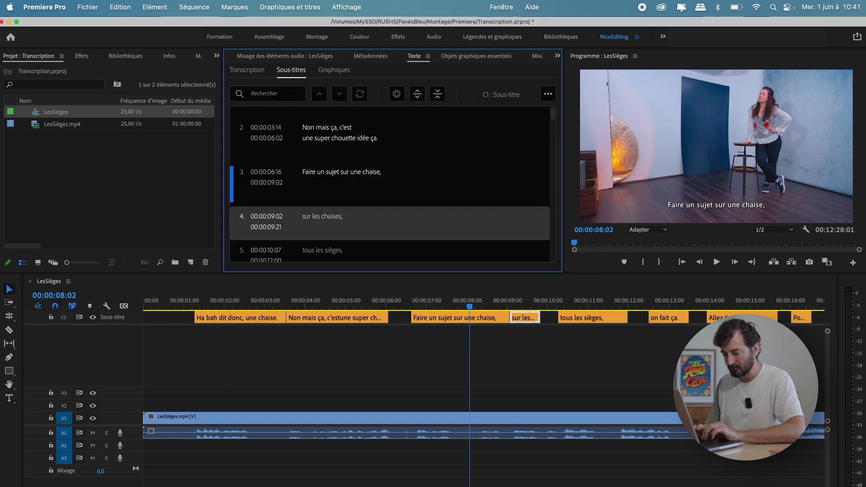
# Step: Switch to Finder and open the exported LesSièges.srt with TextEdit
pyautogui.press('super+Tab')
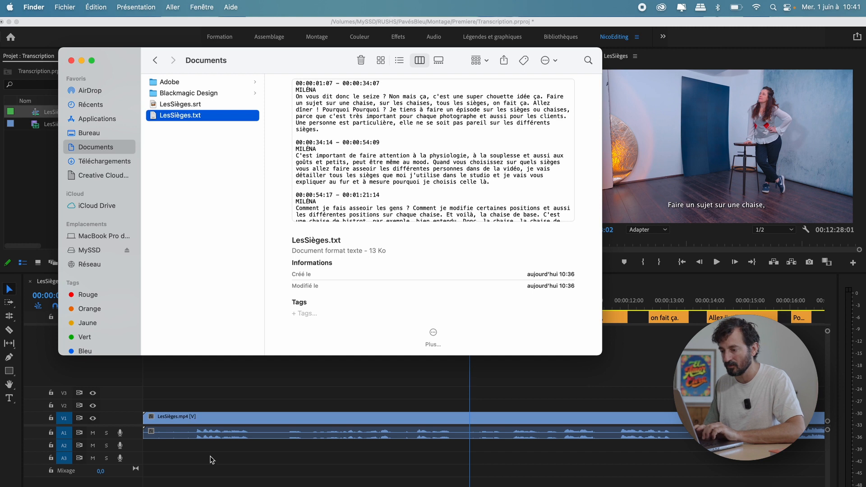
pyautogui.click(184, 105)
pyautogui.rightClick(183, 106)
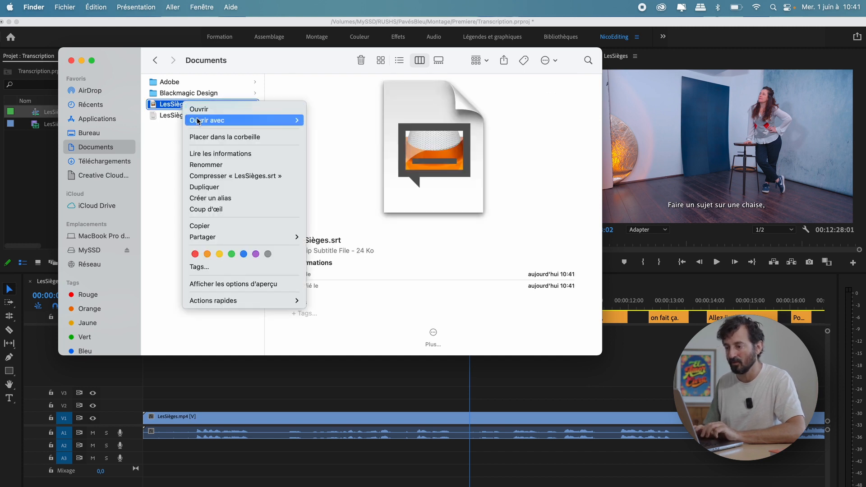
pyautogui.moveTo(289, 120)
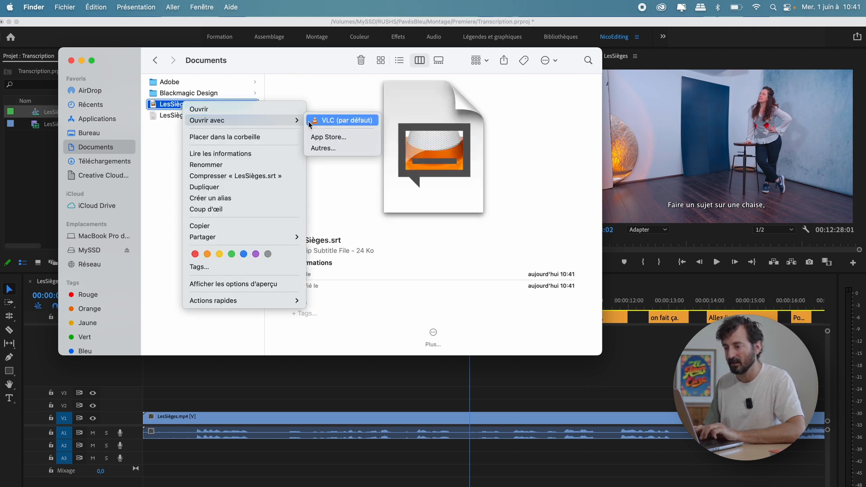
pyautogui.click(323, 145)
pyautogui.scroll(-15, 267, 224)
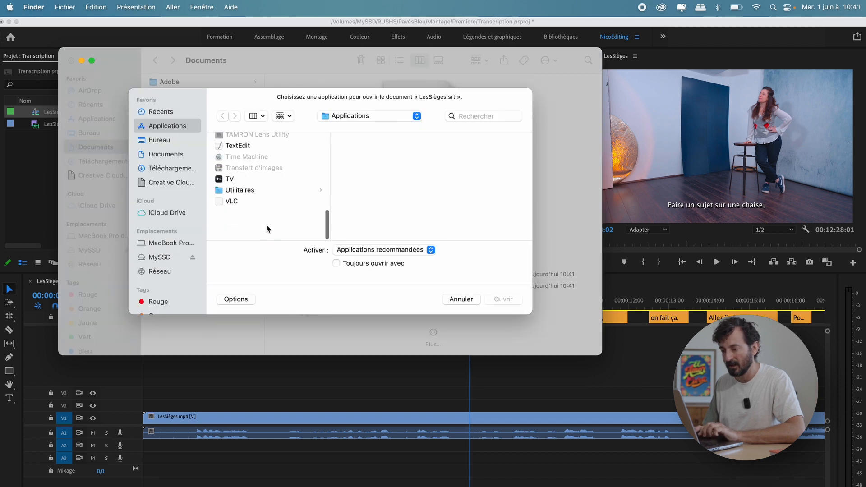
pyautogui.click(236, 175)
pyautogui.click(492, 299)
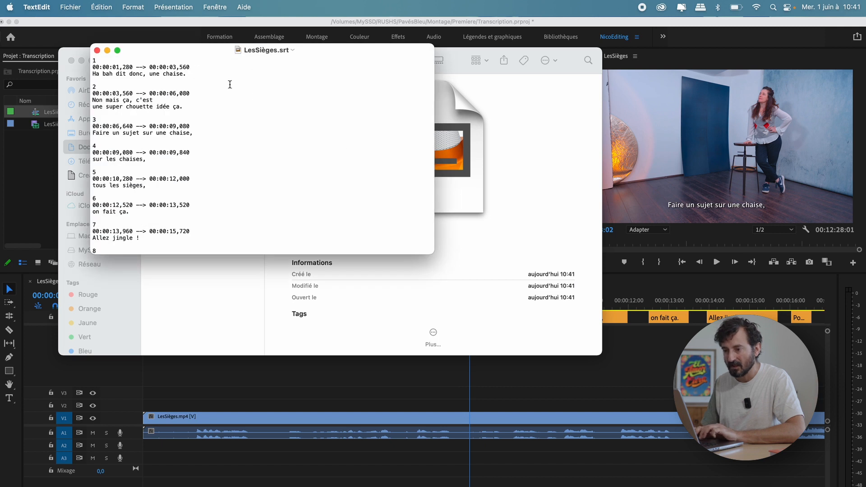
# Step: Enlarge the LesSièges.srt window and examine the numbering, timecodes and text of its entries, highlighting the first subtitle's text
pyautogui.moveTo(429, 254); pyautogui.dragTo(795, 486)
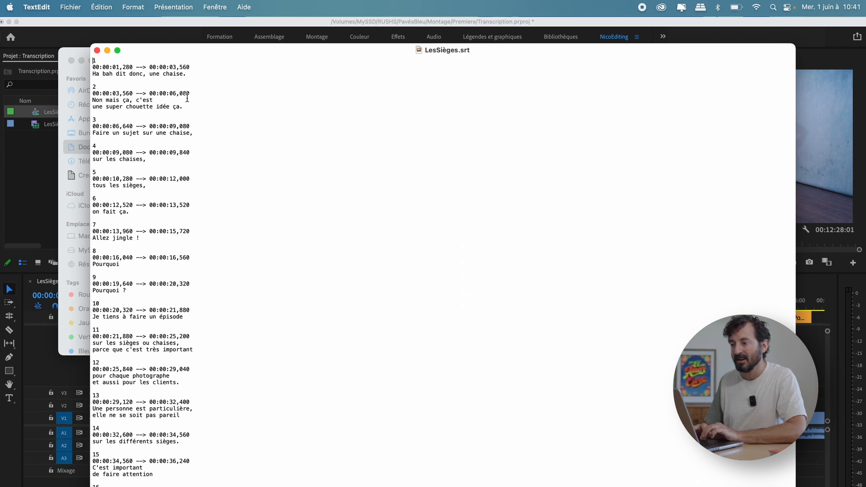
pyautogui.scroll(-1, 179, 149)
pyautogui.scroll(1, 179, 149)
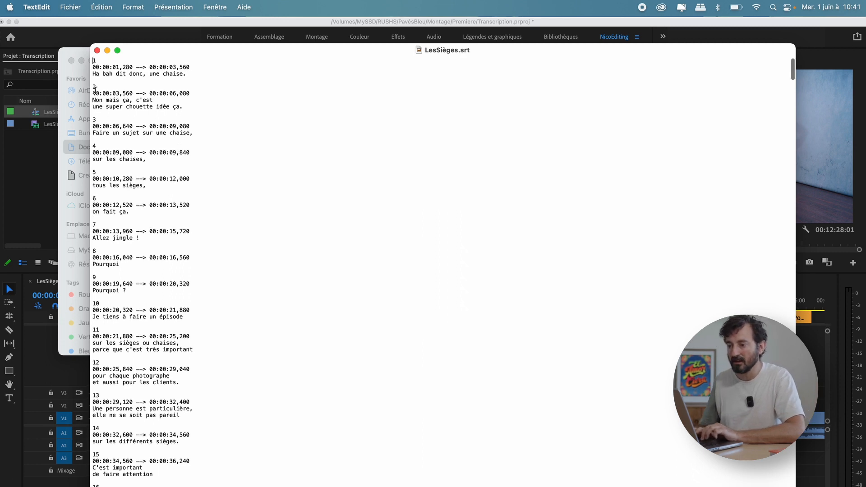
pyautogui.tripleClick(142, 76)
pyautogui.hotkey('shift', 'Left')
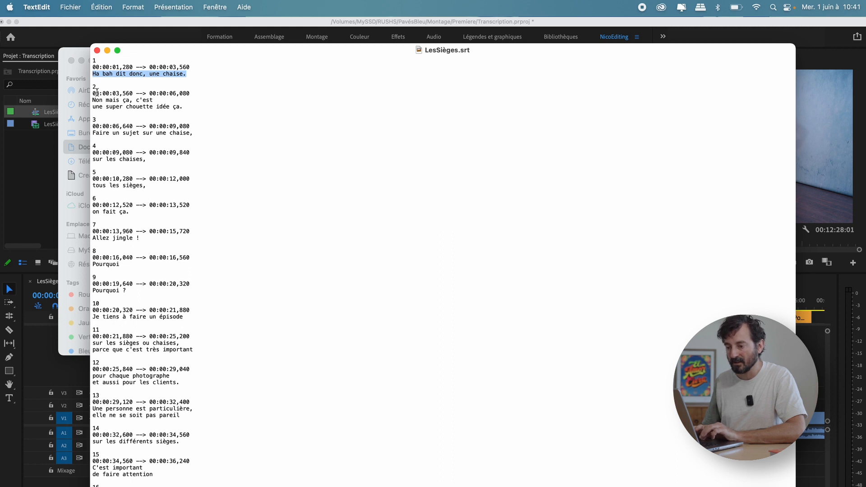
# Step: Replace the first subtitle's text in LesSièges.srt with "A traduire en Italien"
pyautogui.click(119, 77)
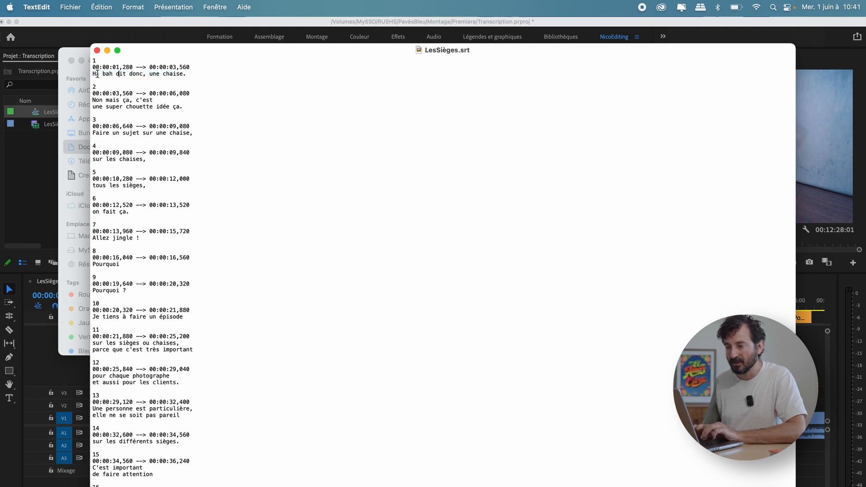
pyautogui.moveTo(94, 74); pyautogui.dragTo(188, 76)
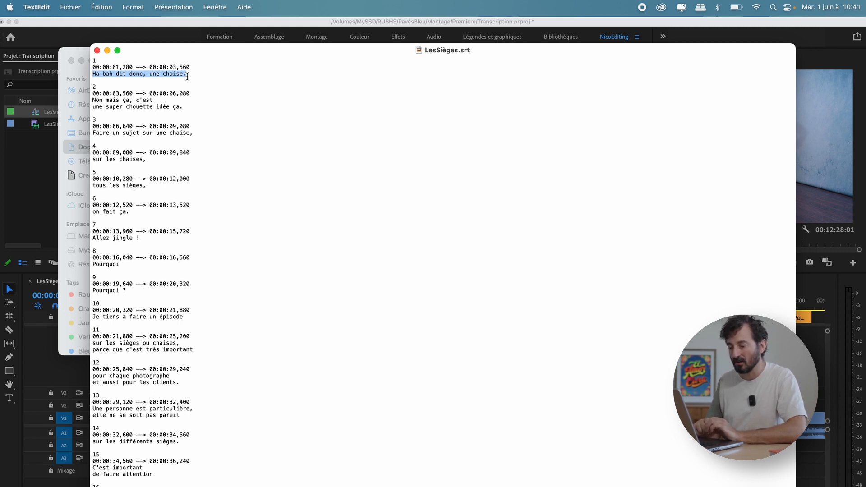
pyautogui.click(187, 76)
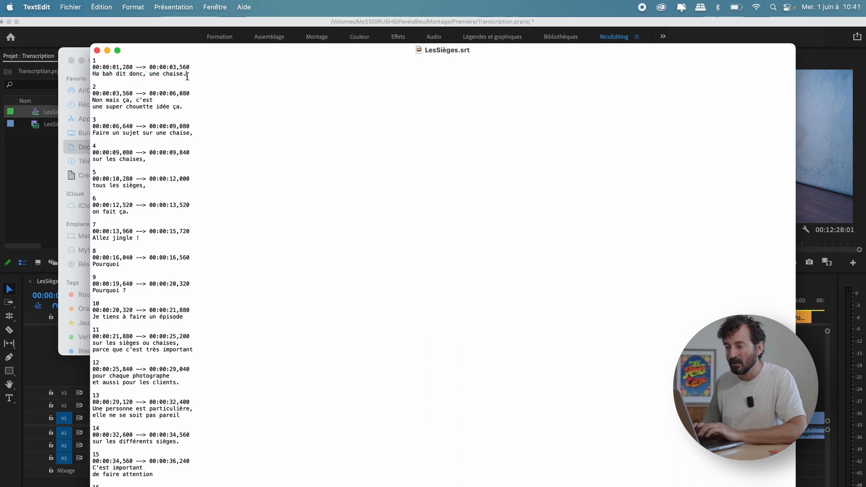
pyautogui.moveTo(94, 76); pyautogui.dragTo(186, 76)
pyautogui.click(134, 99)
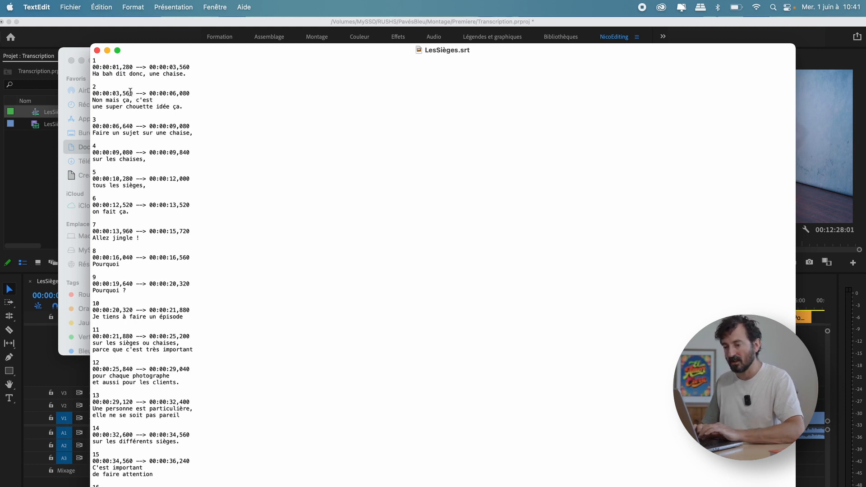
pyautogui.moveTo(105, 76); pyautogui.dragTo(184, 77)
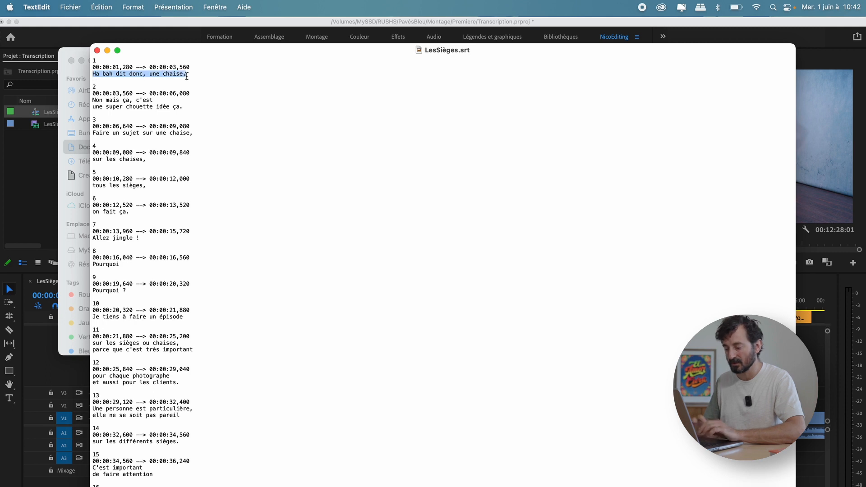
pyautogui.write('A traduire en Italien')
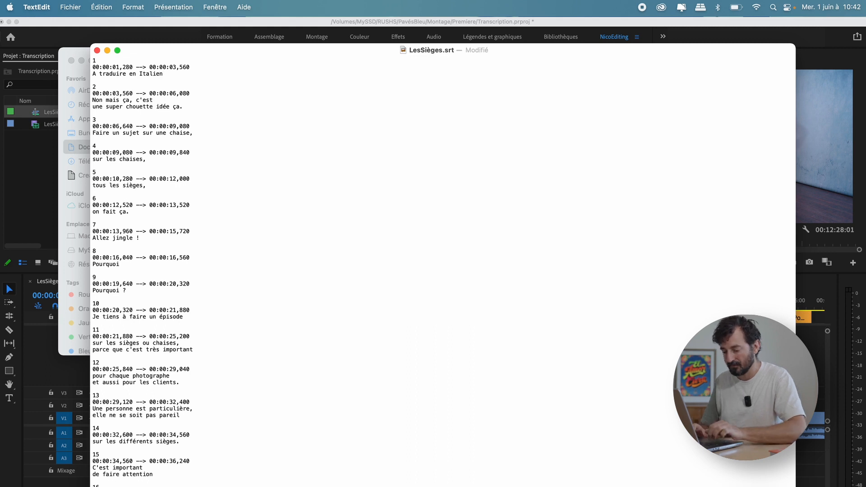
# Step: Save the edited LesSièges.srt and quit TextEdit
pyautogui.click(269, 85)
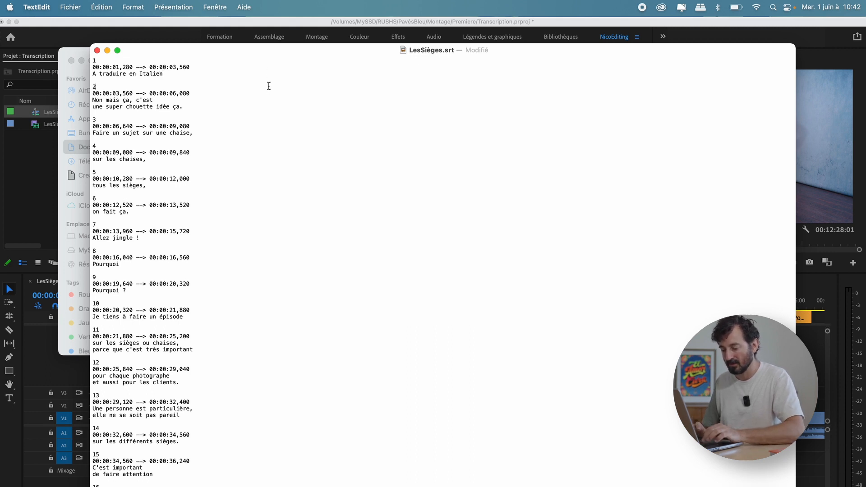
pyautogui.press('super+s')
pyautogui.press('super+q')
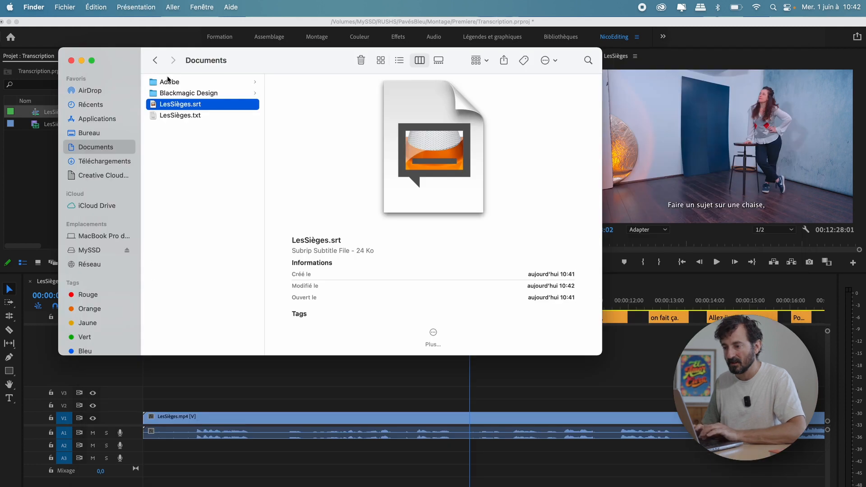
# Step: Import LesSièges.srt from the Documents folder into the Premiere Pro project and add it to the LesSièges sequence as a second subtitle track
pyautogui.moveTo(153, 108); pyautogui.dragTo(21, 199)
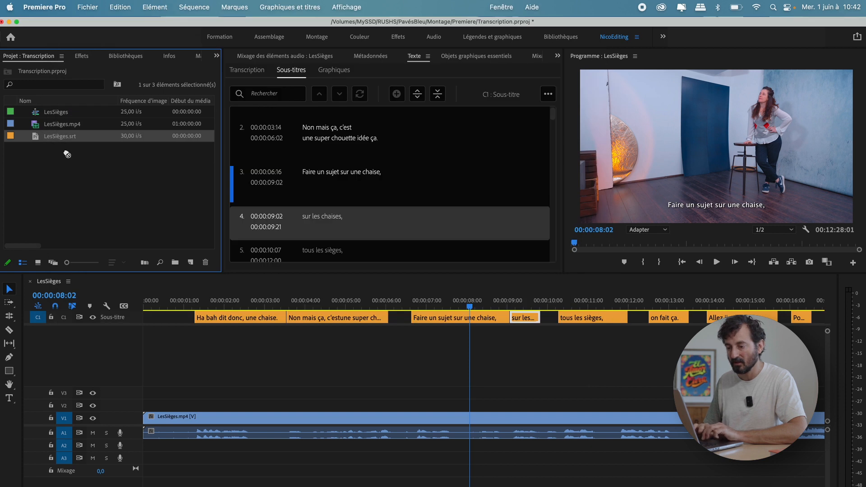
pyautogui.moveTo(67, 154); pyautogui.dragTo(98, 369)
pyautogui.click(457, 375)
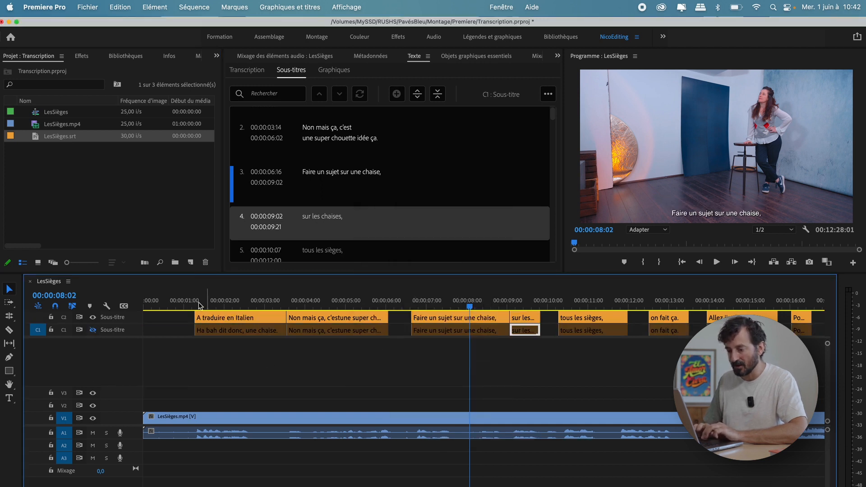
# Step: Place the playhead at 00:00:02:07 and switch the active subtitle track to C1, toggling to compare the two versions
pyautogui.moveTo(210, 307); pyautogui.dragTo(235, 301)
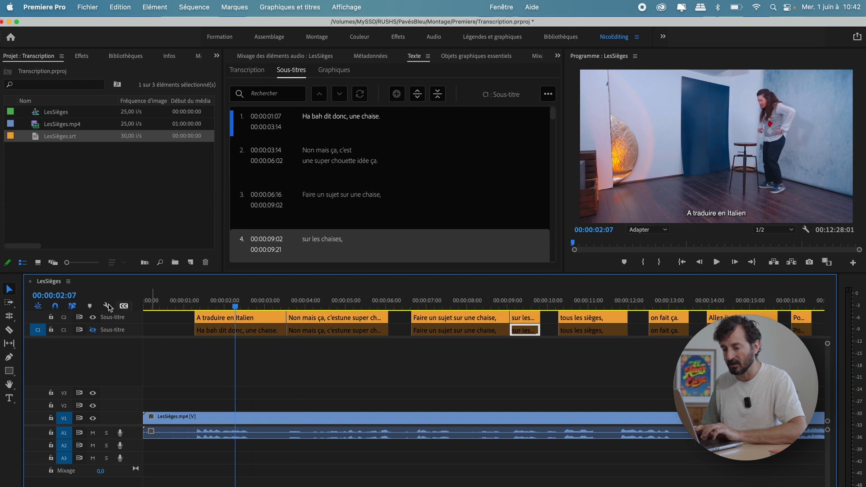
pyautogui.click(93, 330)
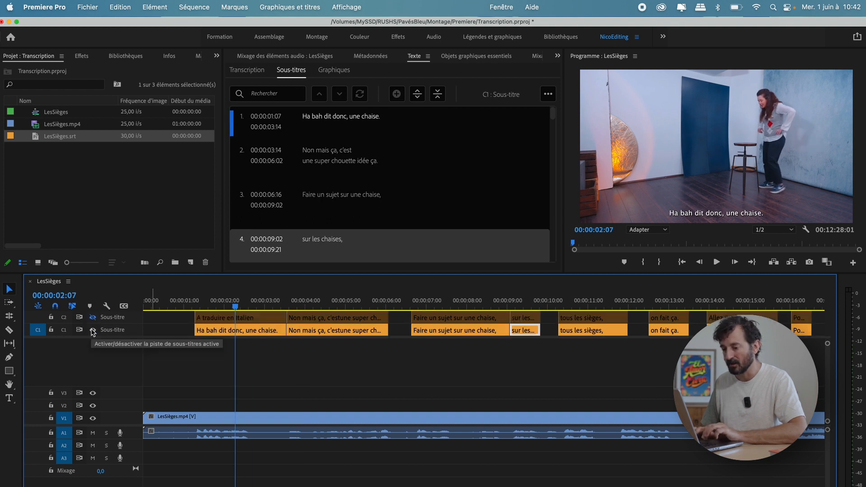
pyautogui.click(92, 331)
pyautogui.click(93, 331)
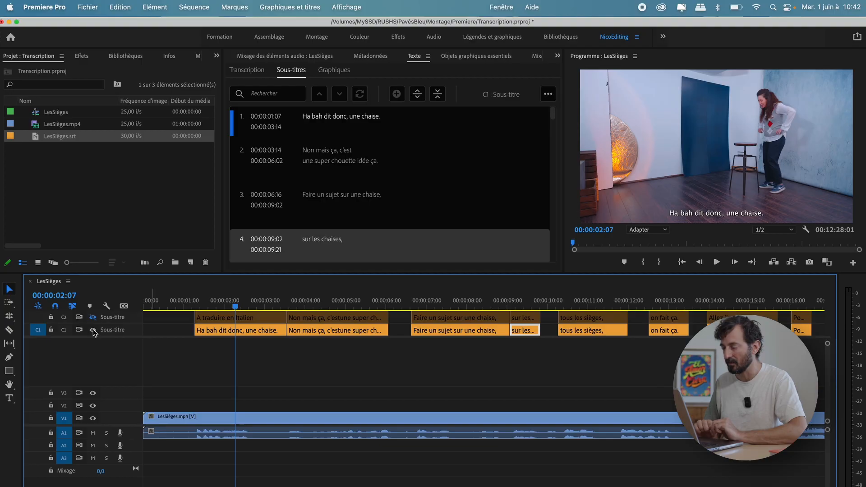